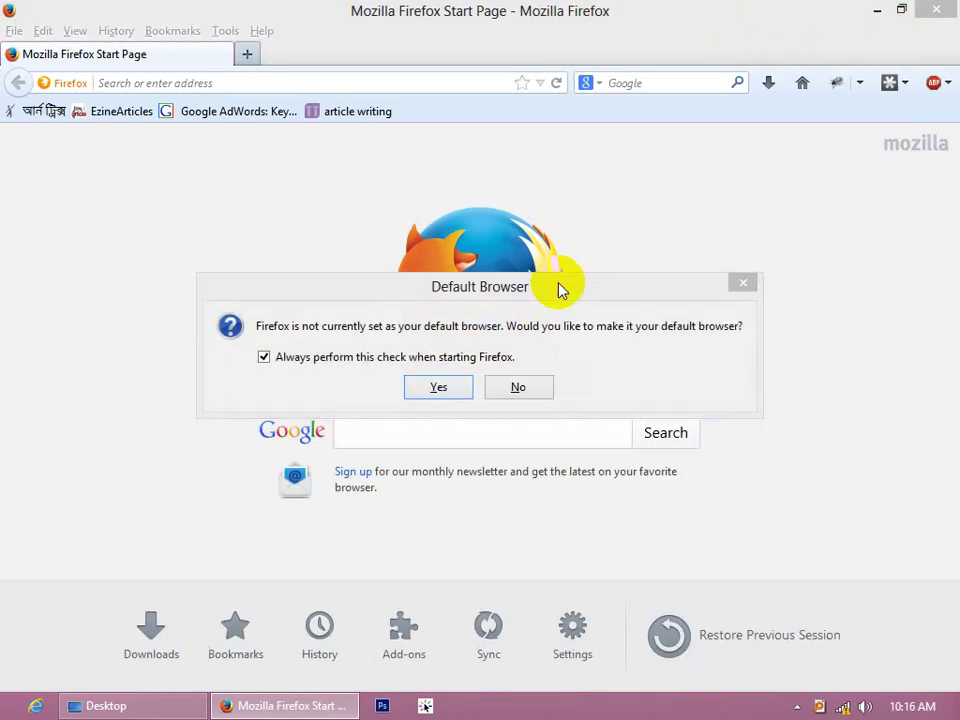
Make Firefox the default browser for http links and start WampServer from its desktop shortcut
left_click(439, 388)
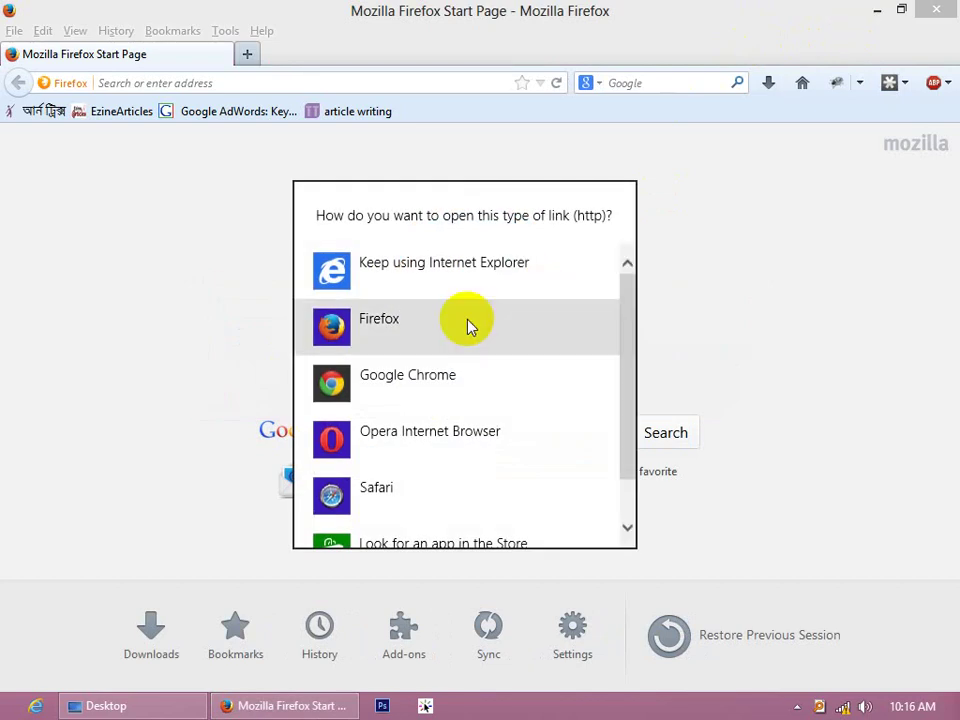
left_click(467, 321)
left_click(876, 12)
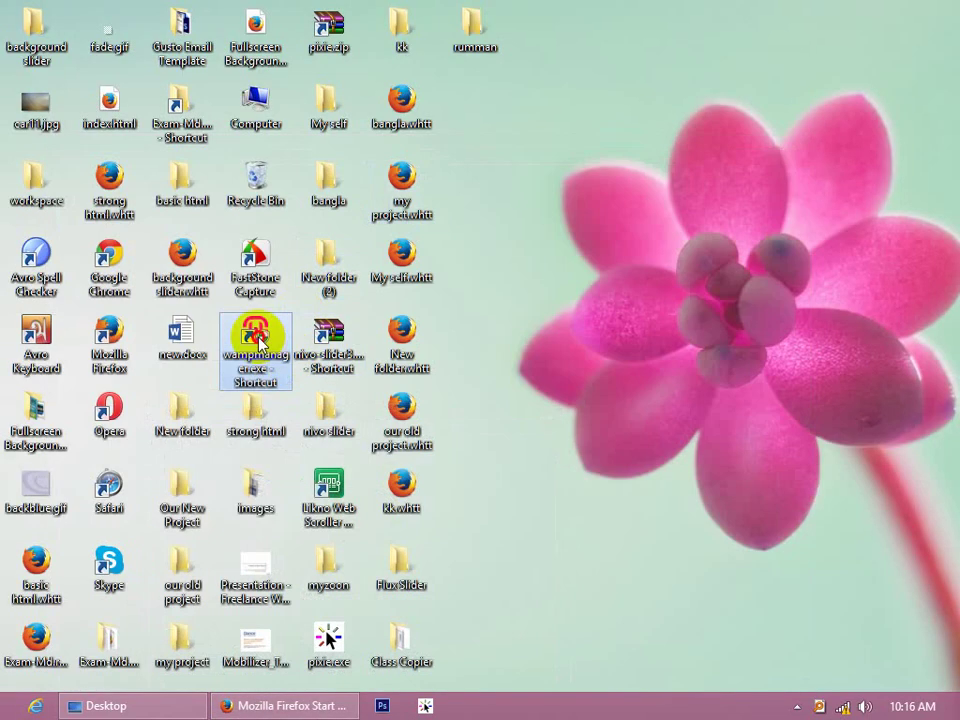
left_click(283, 706)
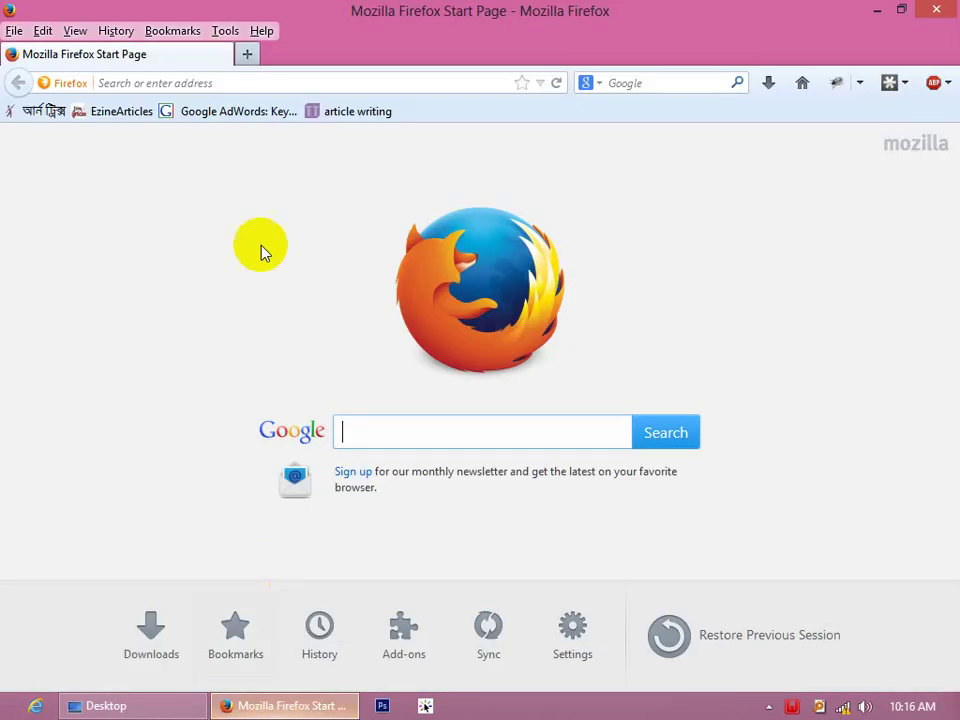
Load the local WordPress admin at localhost/plugin-development/wp-admin/
left_click(227, 84)
type("lo")
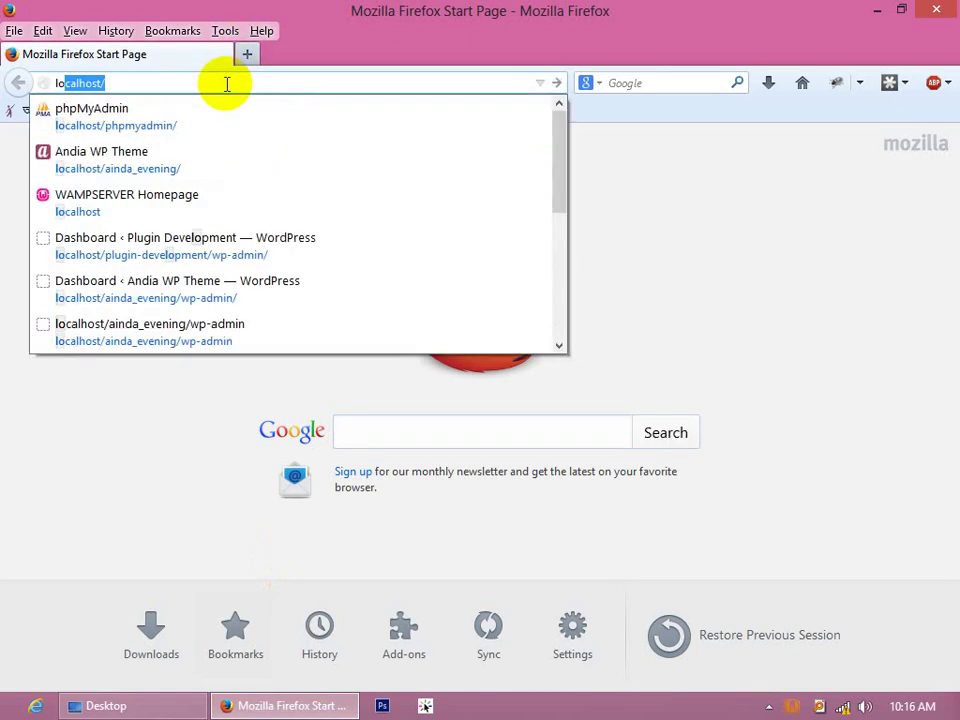
type("calhost/the")
key("BackSpace")
key("BackSpace")
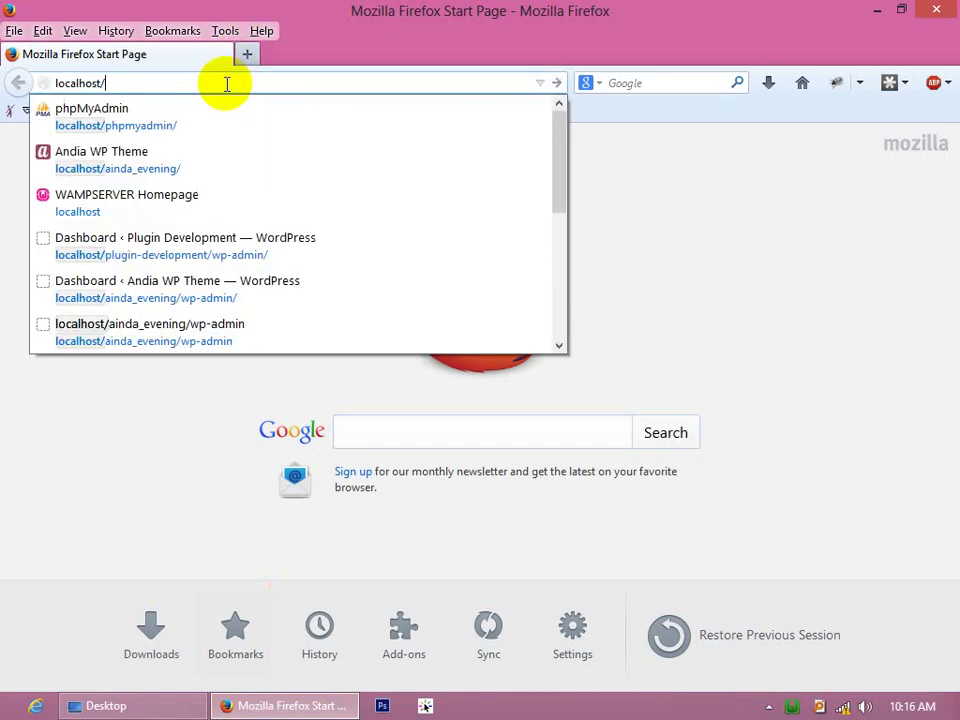
type("plugin-development/")
key("End")
type("w")
key("Return")
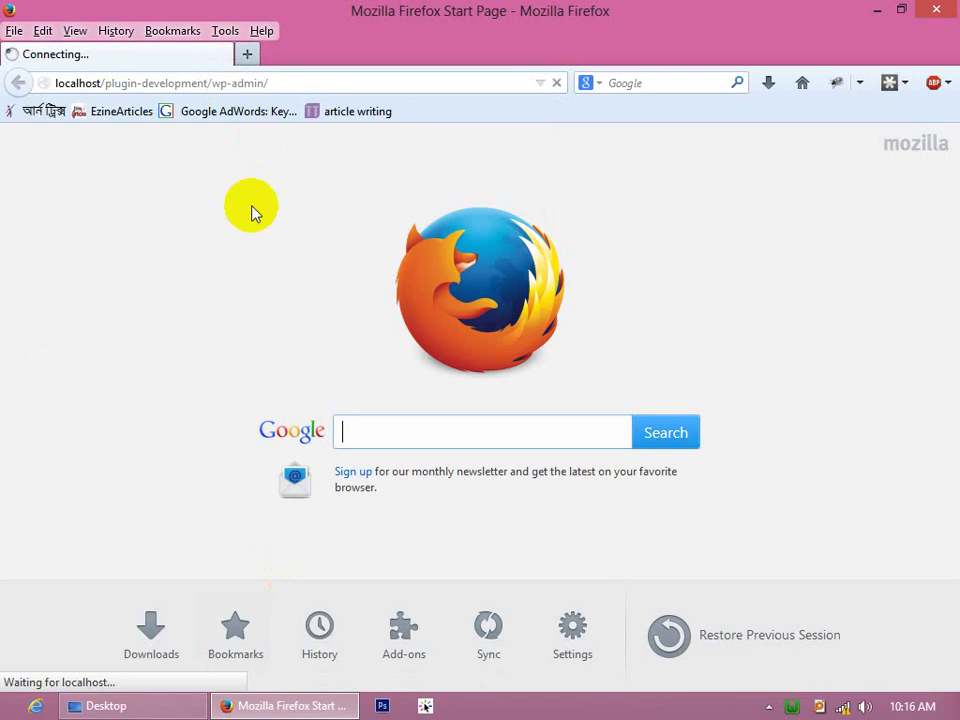
Highlight the wp-admin/ part of the site's address, and clear the selection again
left_click(213, 86)
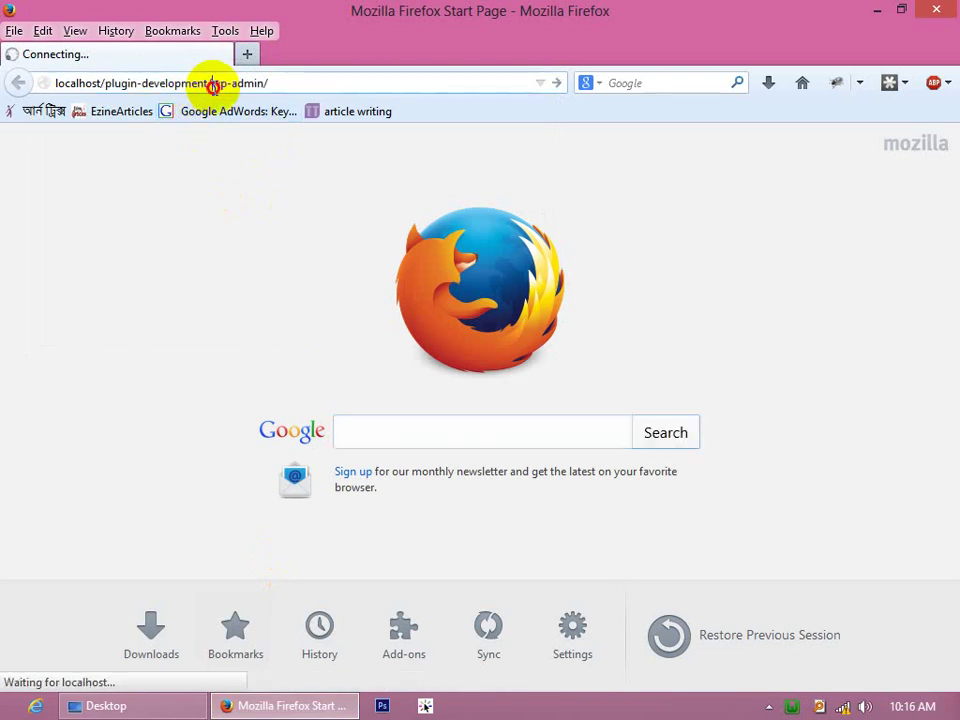
left_click_drag(213, 86, 317, 86)
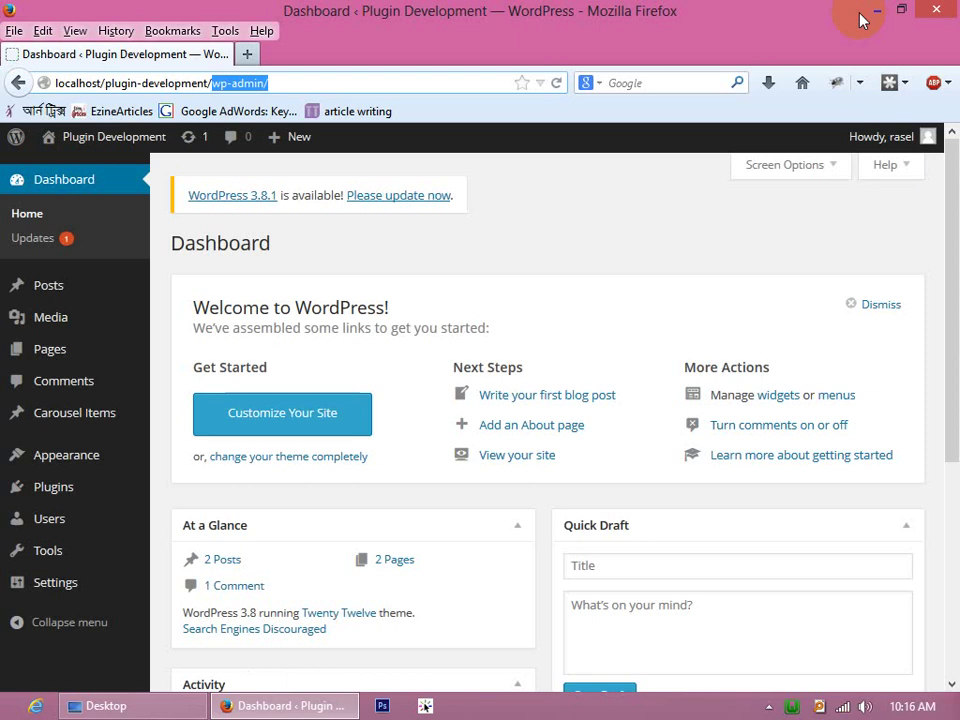
left_click(326, 85)
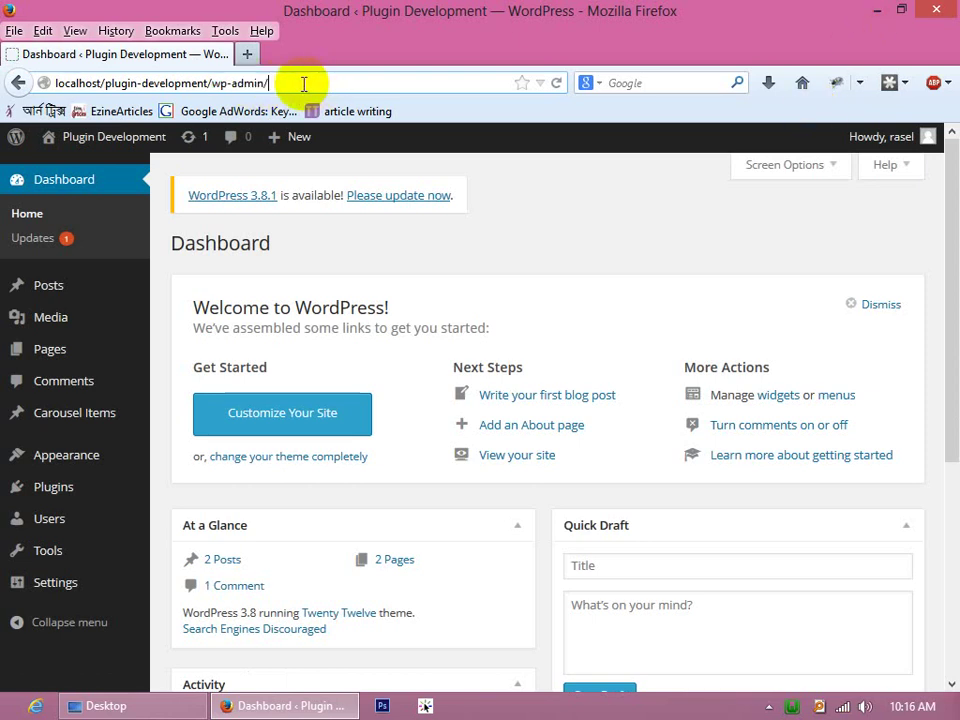
left_click(535, 178)
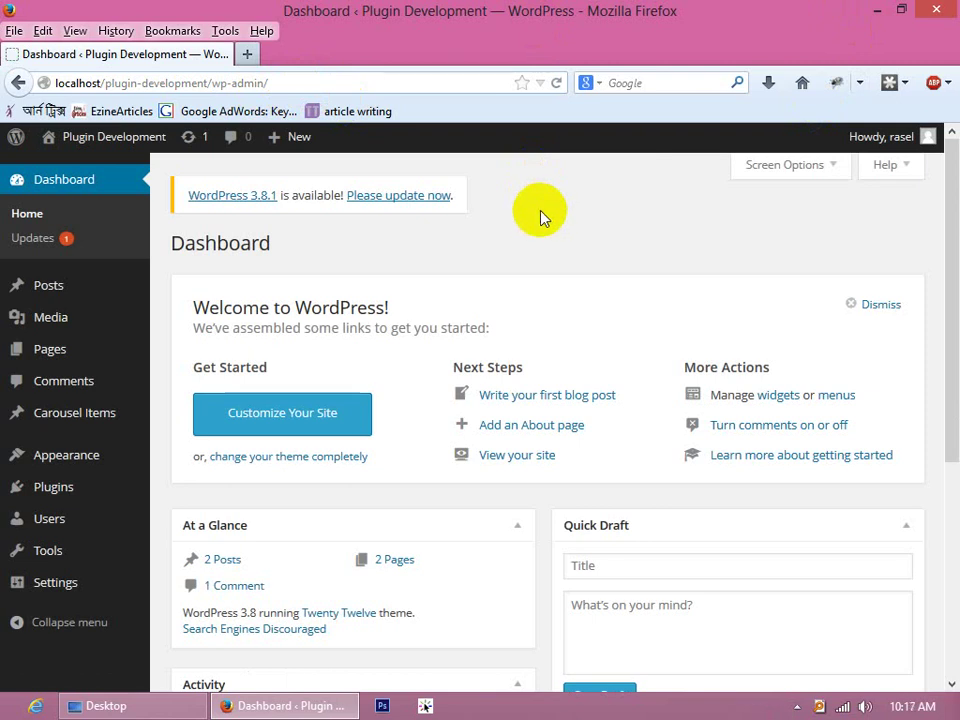
left_click(530, 170)
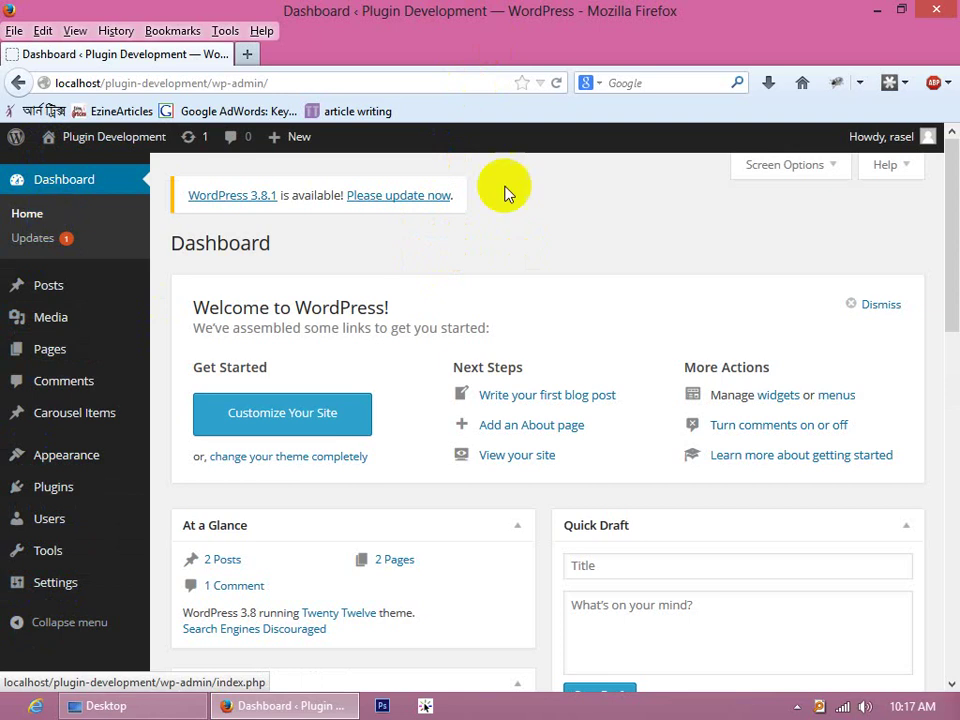
Look through the dashboard's At a Glance, Activity, Quick Draft and WordPress News sections
scroll(696, 326, "down", 15)
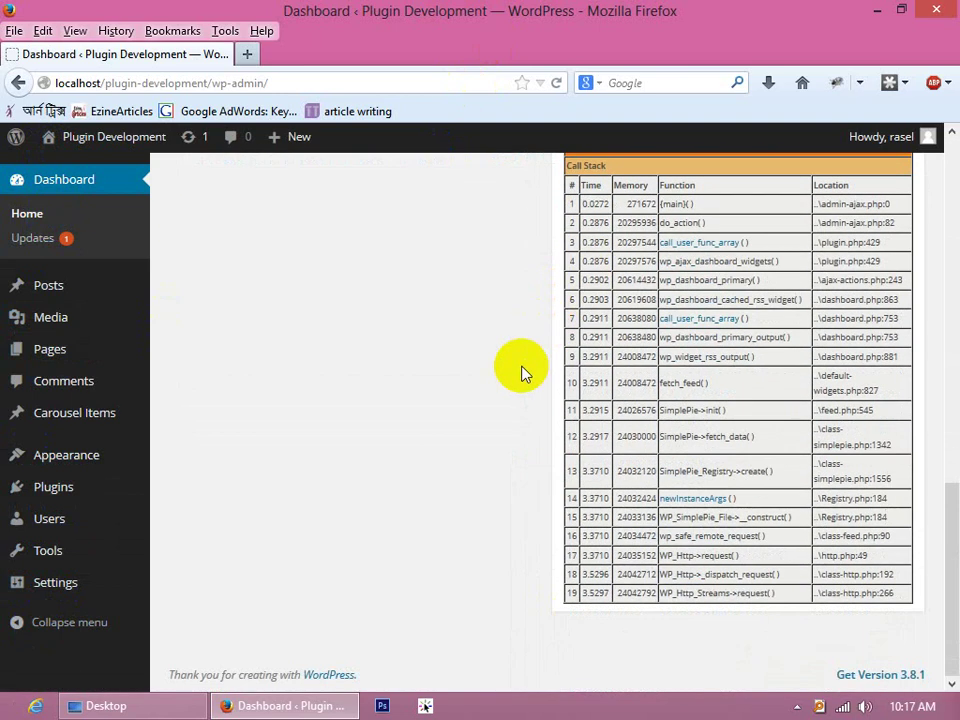
scroll(525, 369, "up", 15)
scroll(521, 369, "down", 12)
scroll(754, 407, "up", 4)
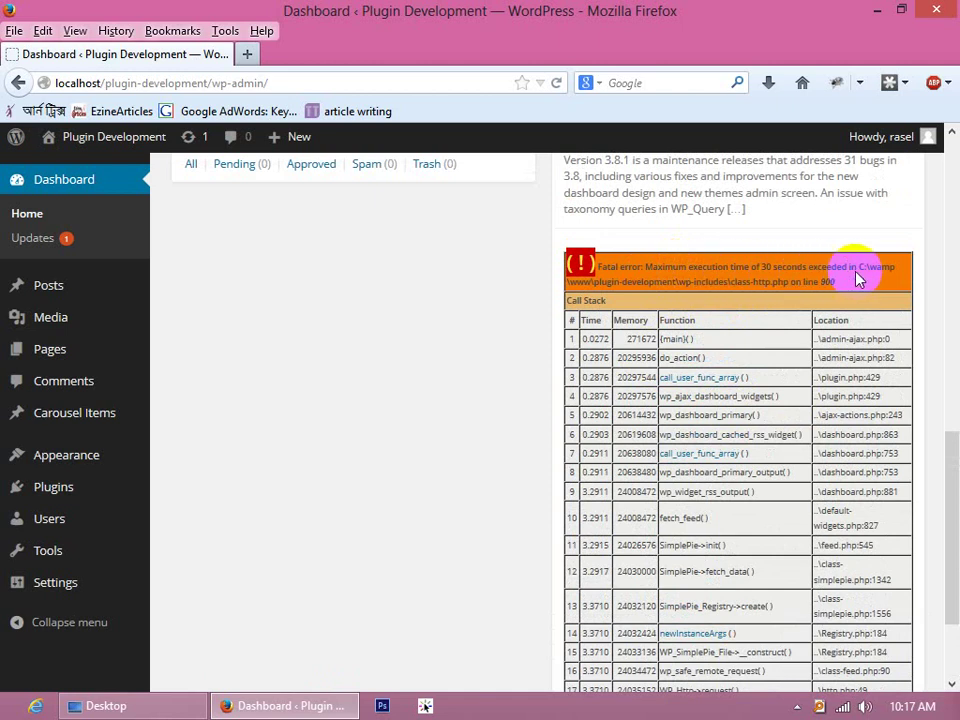
scroll(405, 367, "up", 5)
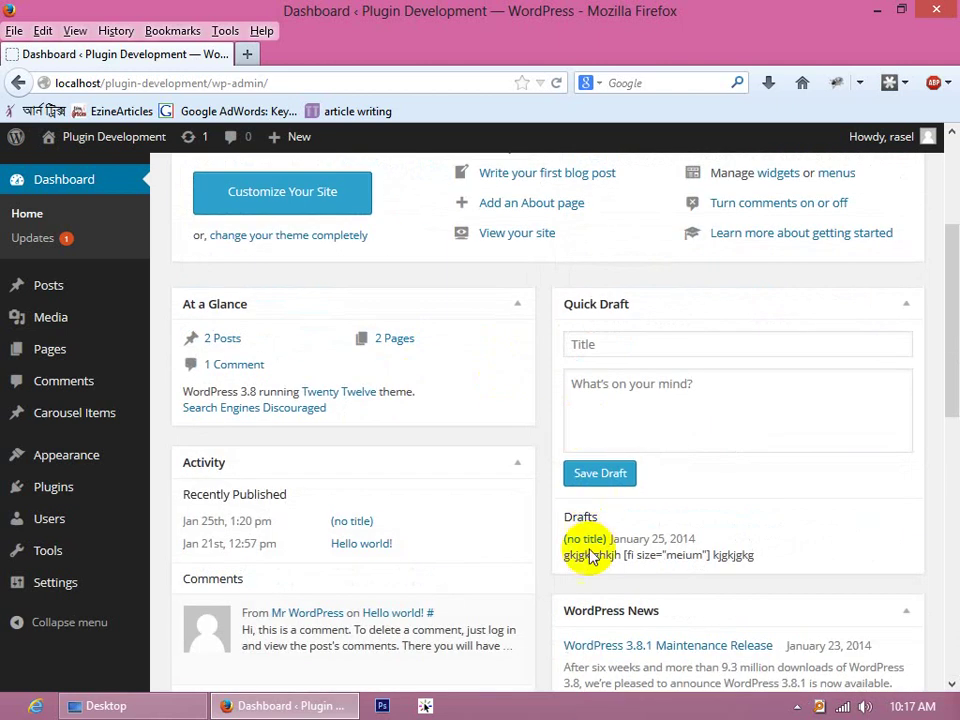
scroll(621, 525, "down", 2)
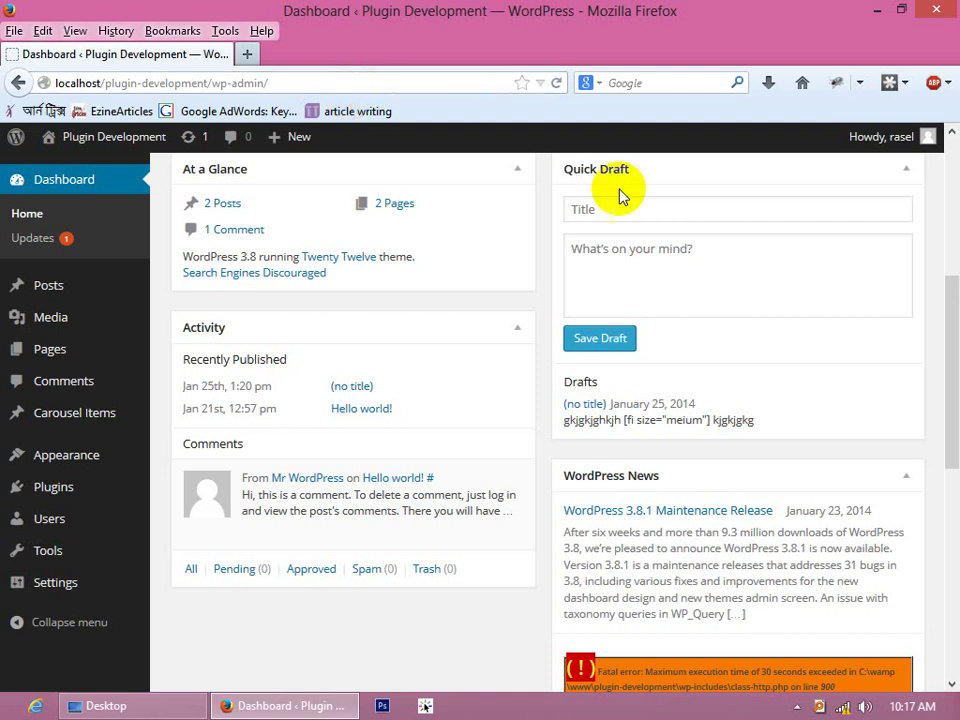
scroll(707, 411, "down", 5)
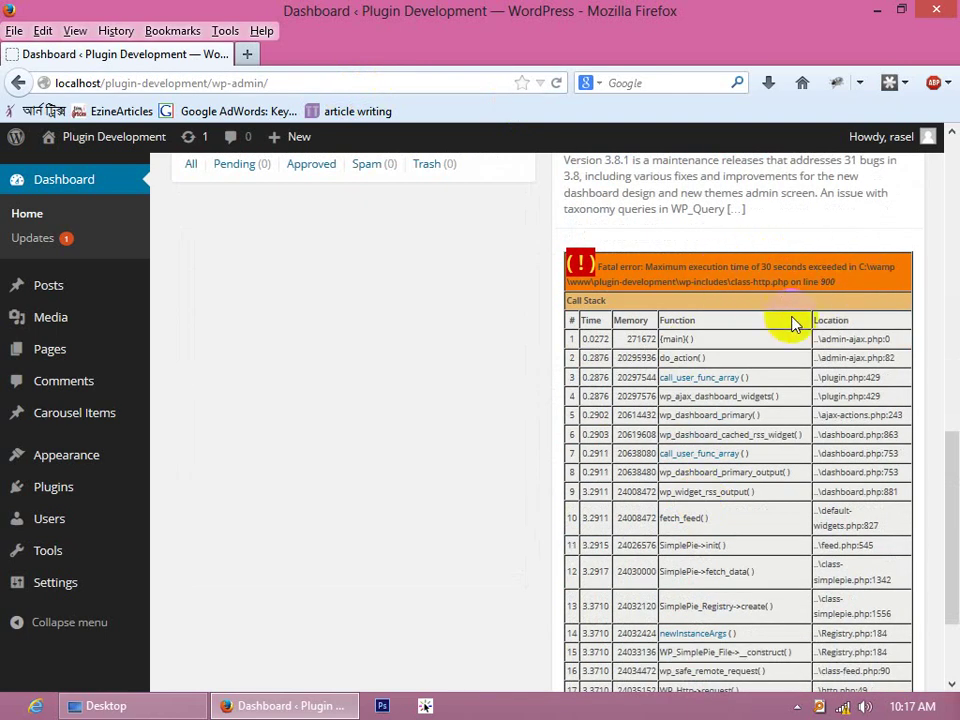
scroll(358, 574, "up", 5)
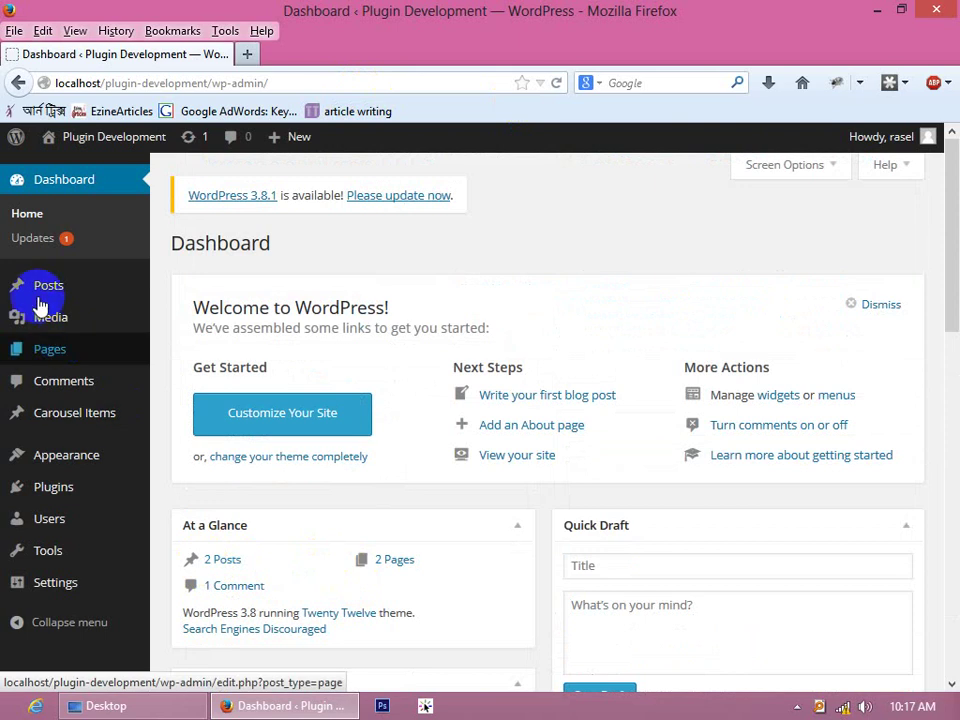
View the WordPress Updates page and check which options Posts offers
left_click(32, 244)
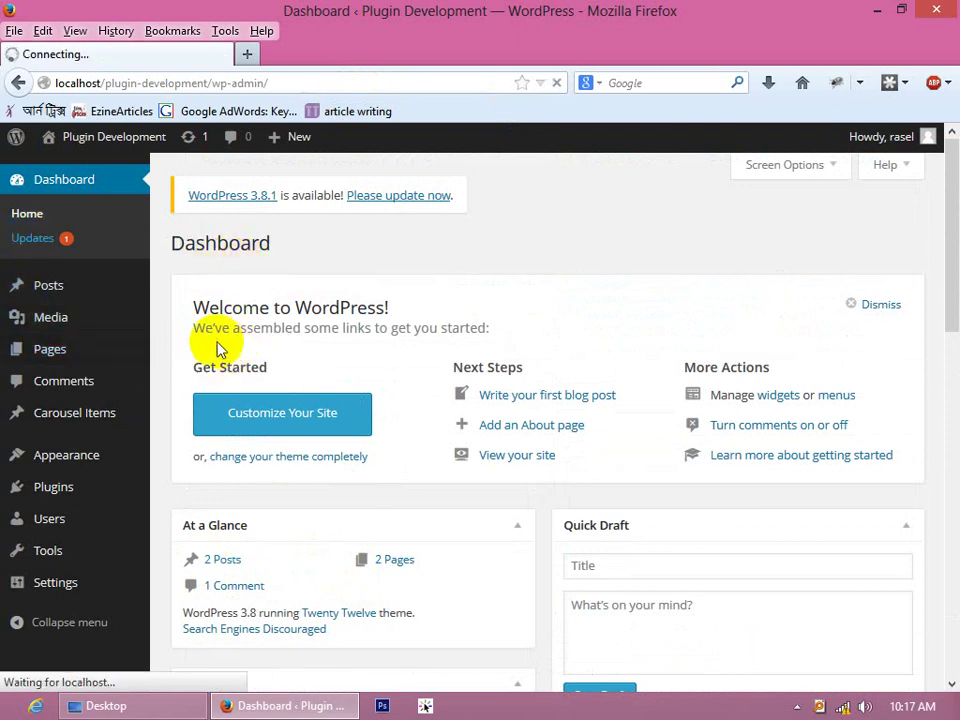
mouse_move(150, 311)
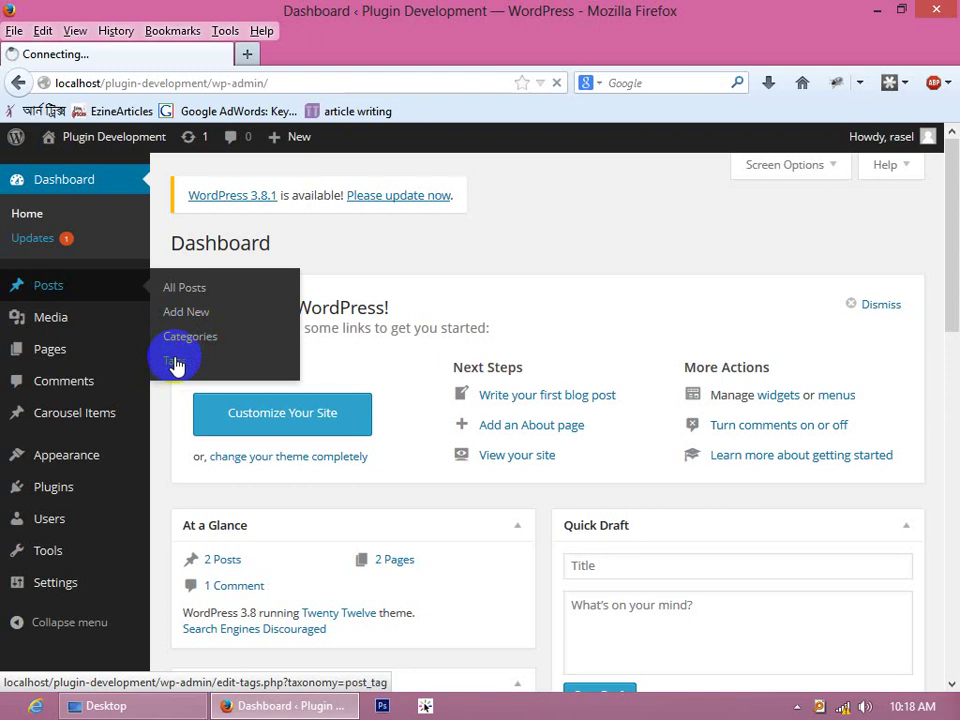
Open the page for uploading new media
mouse_move(64, 328)
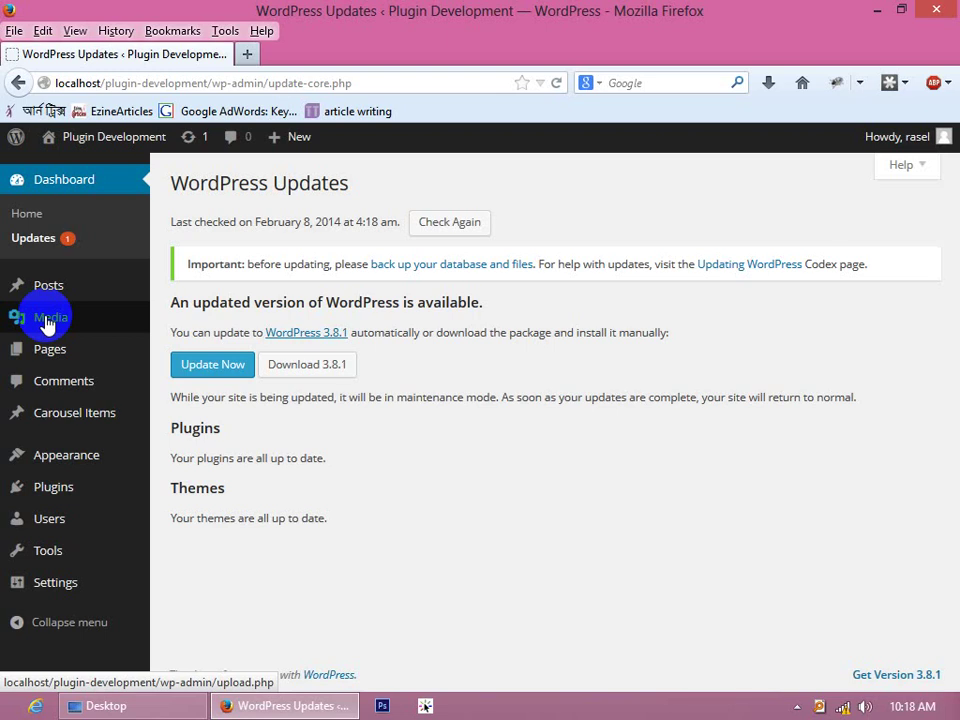
mouse_move(86, 313)
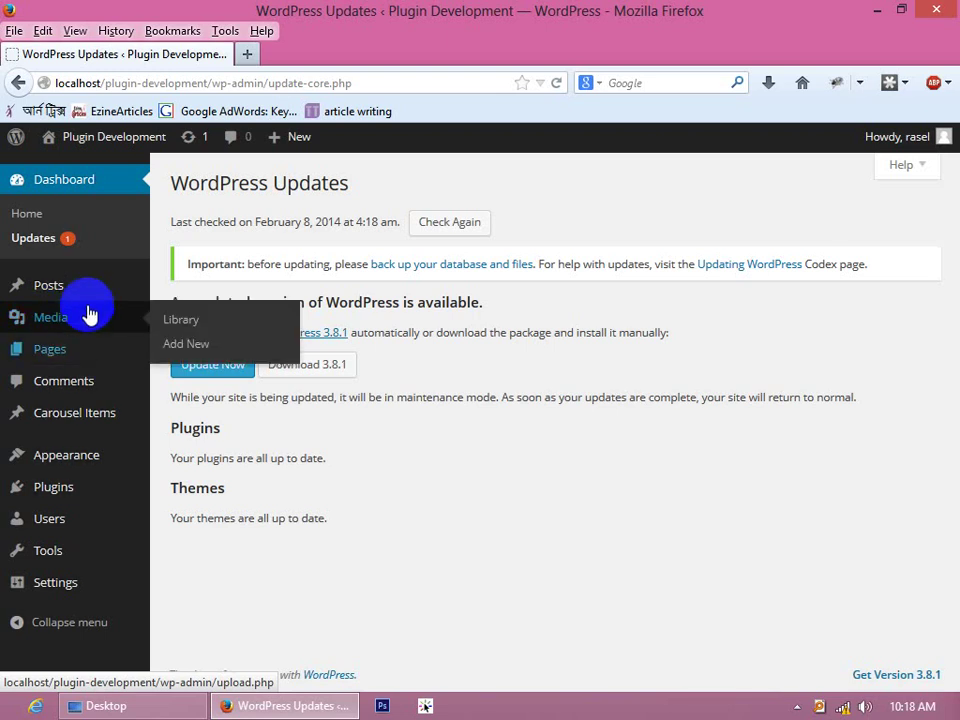
left_click(198, 347)
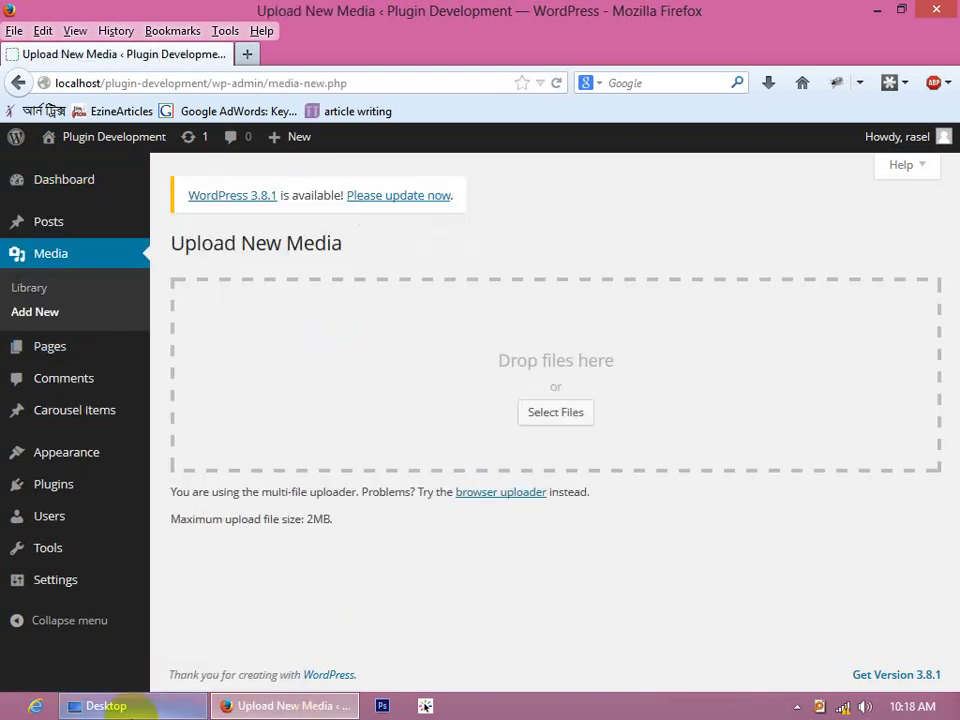
Place the Downloads > Programs folder window beside the upload page and try to upload grepWin-1.6.3-64.msi as media
left_click(90, 705)
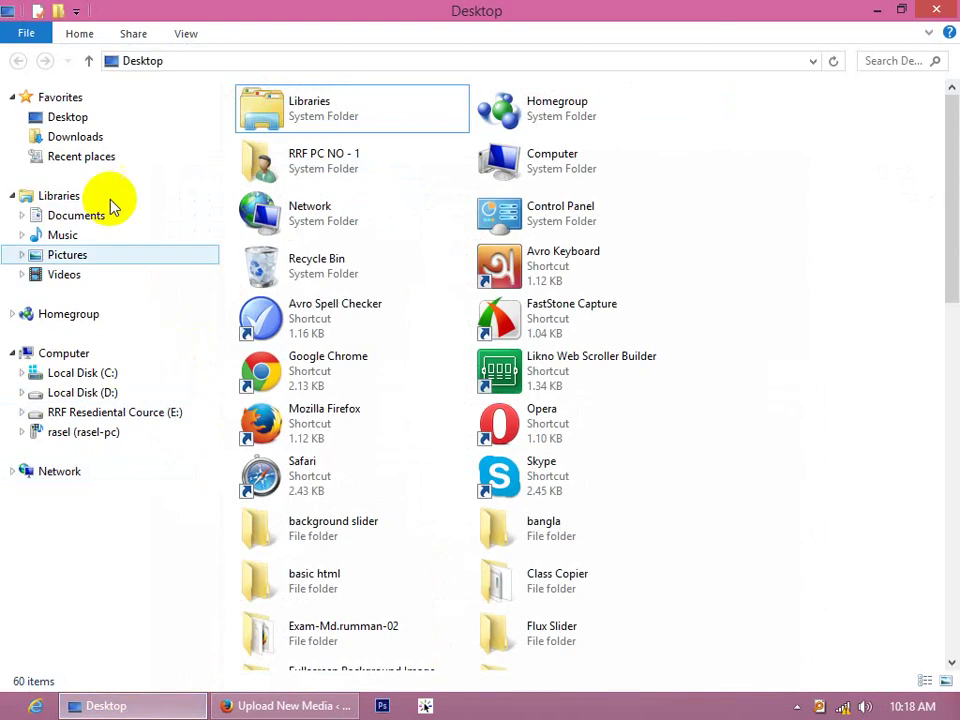
left_click(72, 137)
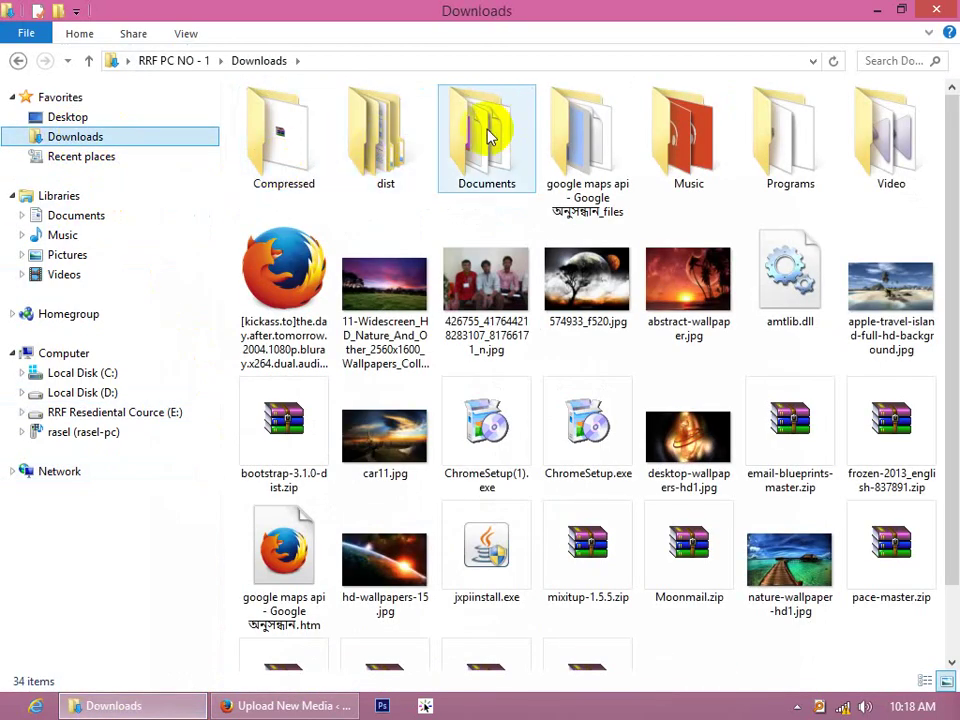
double_click(792, 140)
double_click(579, 17)
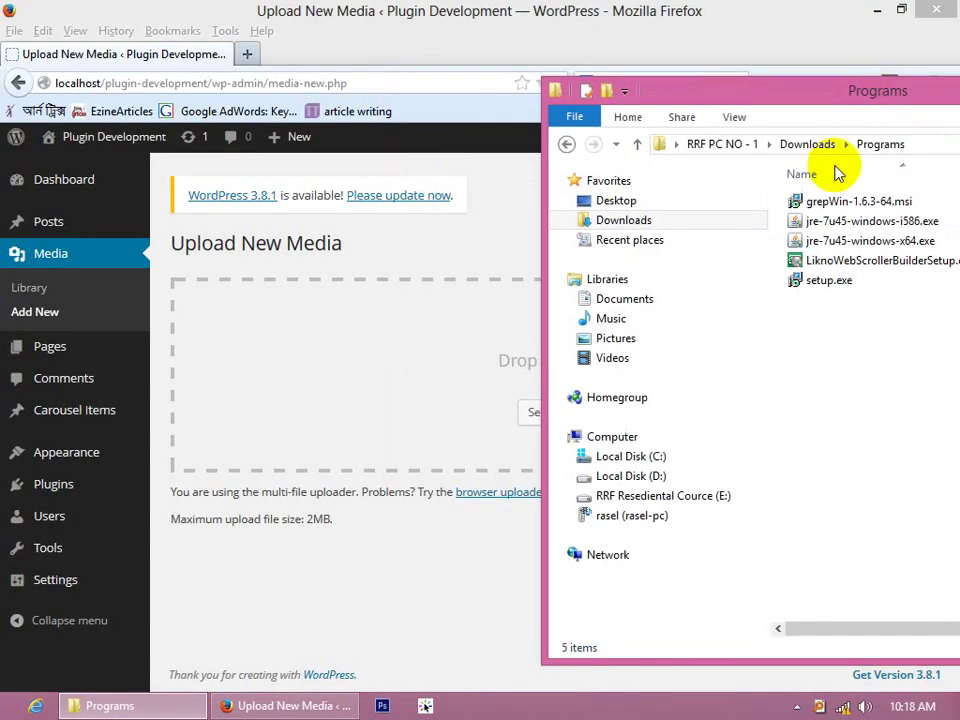
left_click_drag(845, 201, 368, 350)
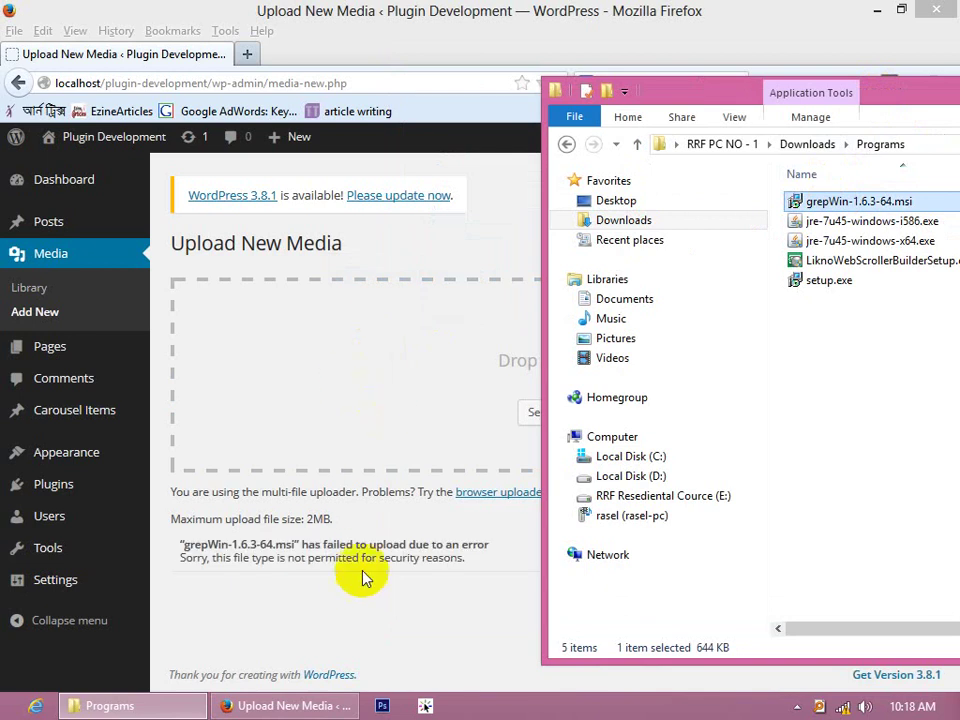
left_click(258, 597)
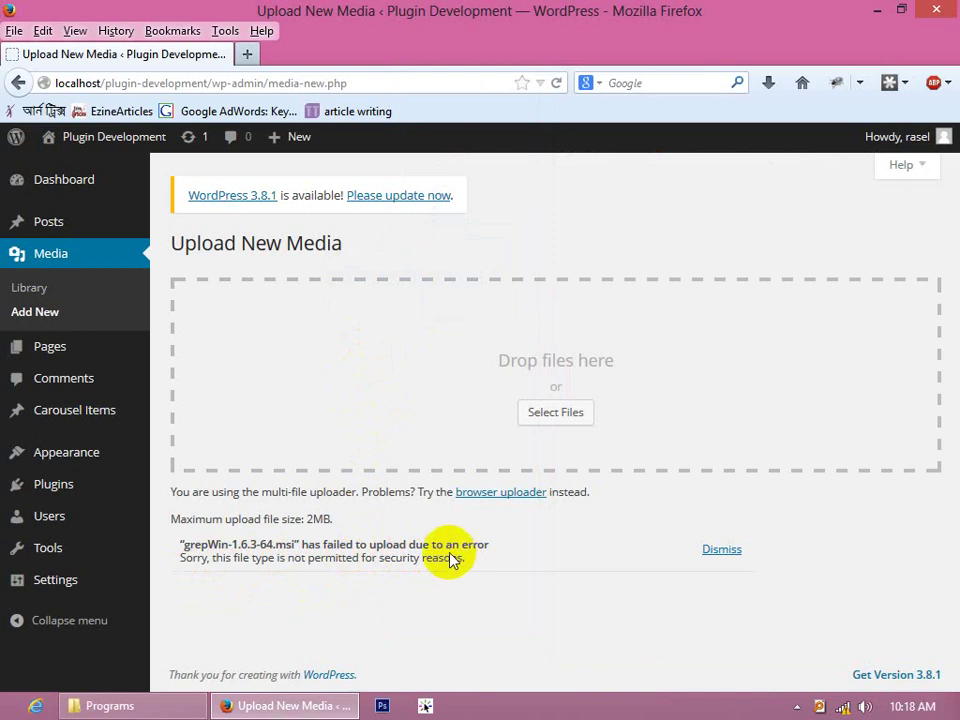
Compress grepWin-1.6.3-64.msi into a zipped folder and upload the zip as new media
left_click(120, 706)
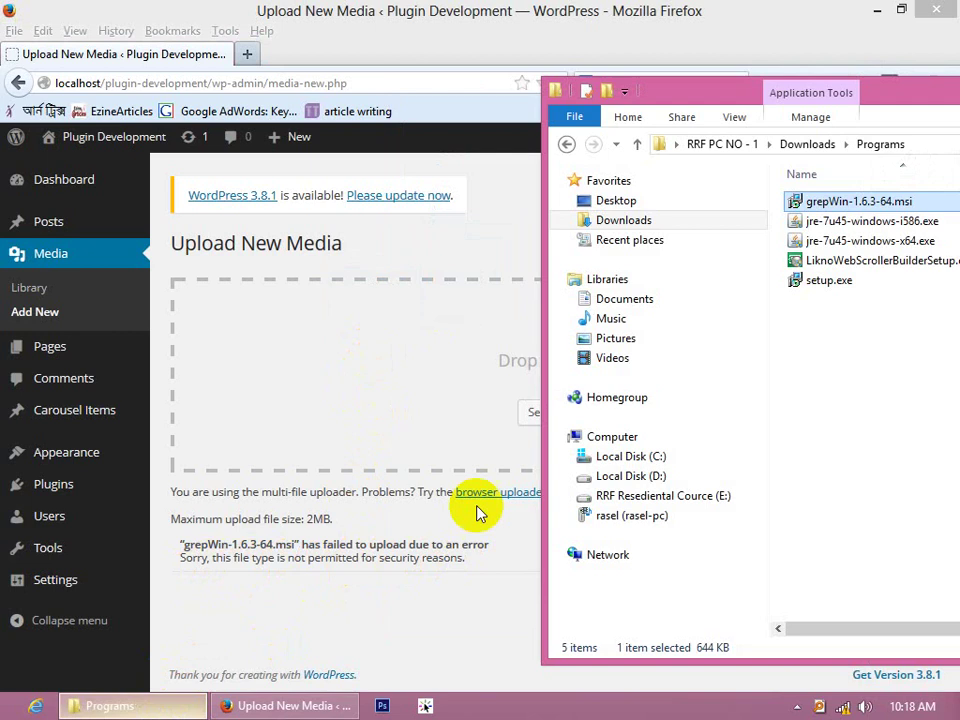
right_click(797, 203)
mouse_move(770, 497)
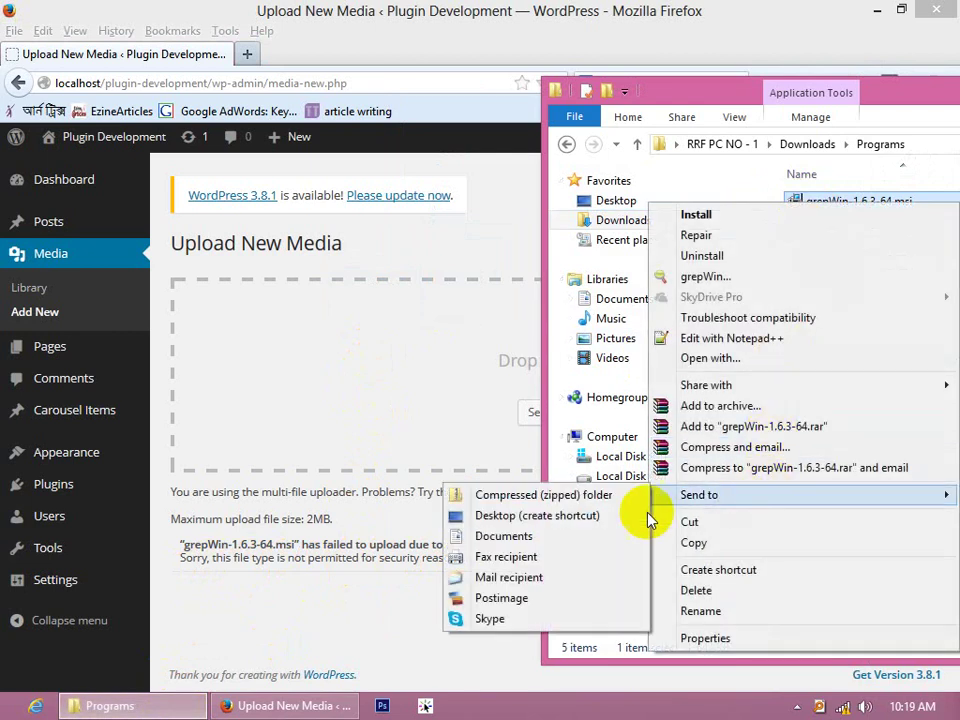
left_click(621, 496)
left_click_drag(832, 224, 343, 377)
left_click(340, 558)
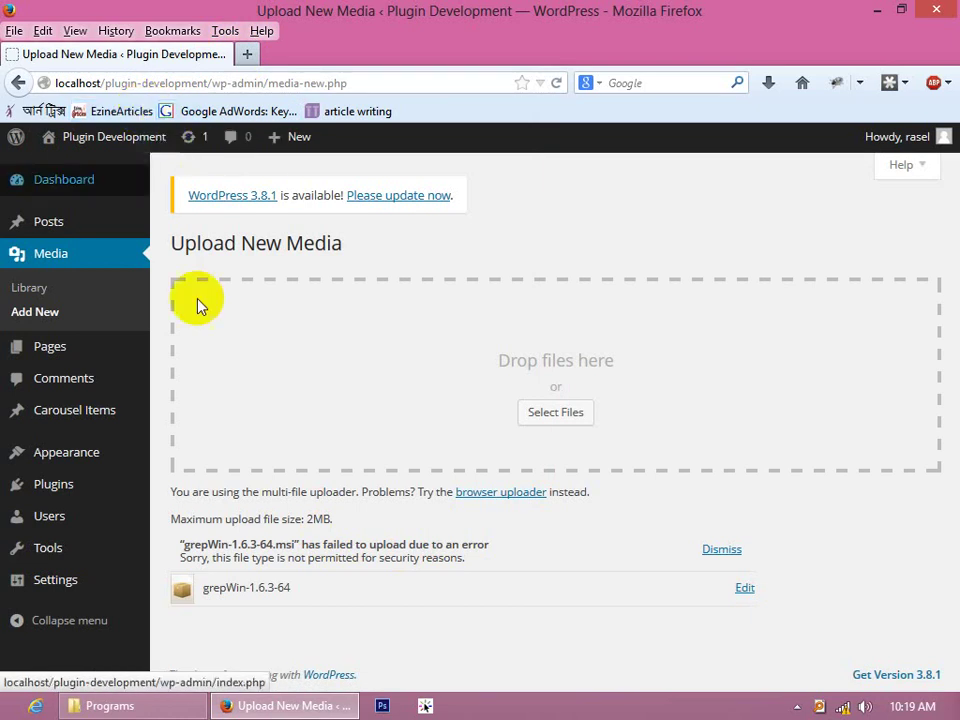
Open the Media Library in a new tab and review the uploaded zip and the images
left_click(105, 326)
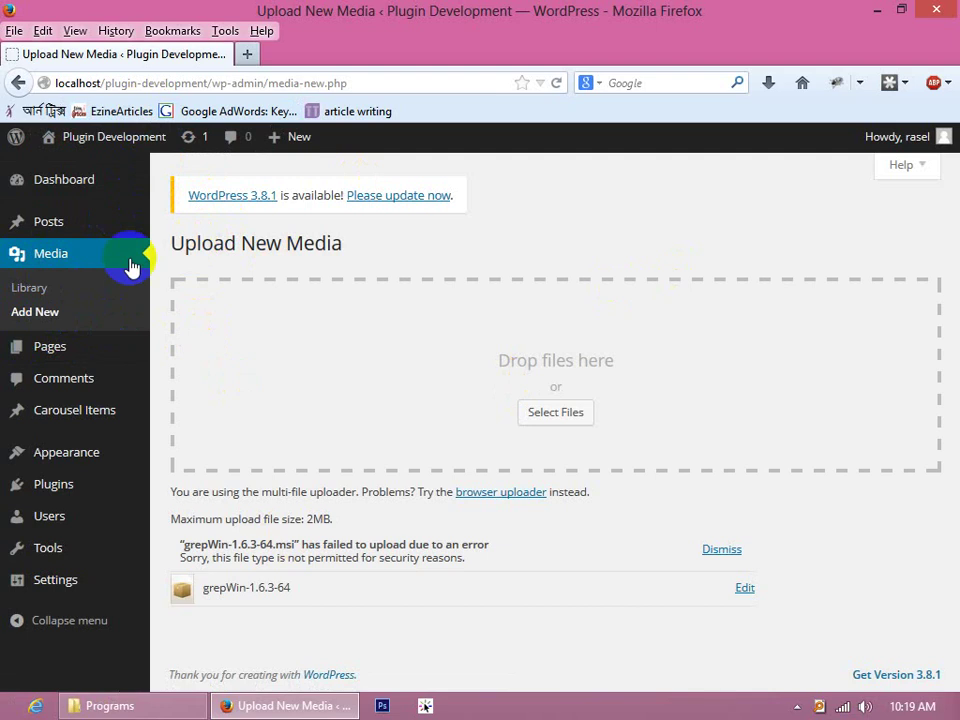
middle_click(62, 258)
left_click(275, 60)
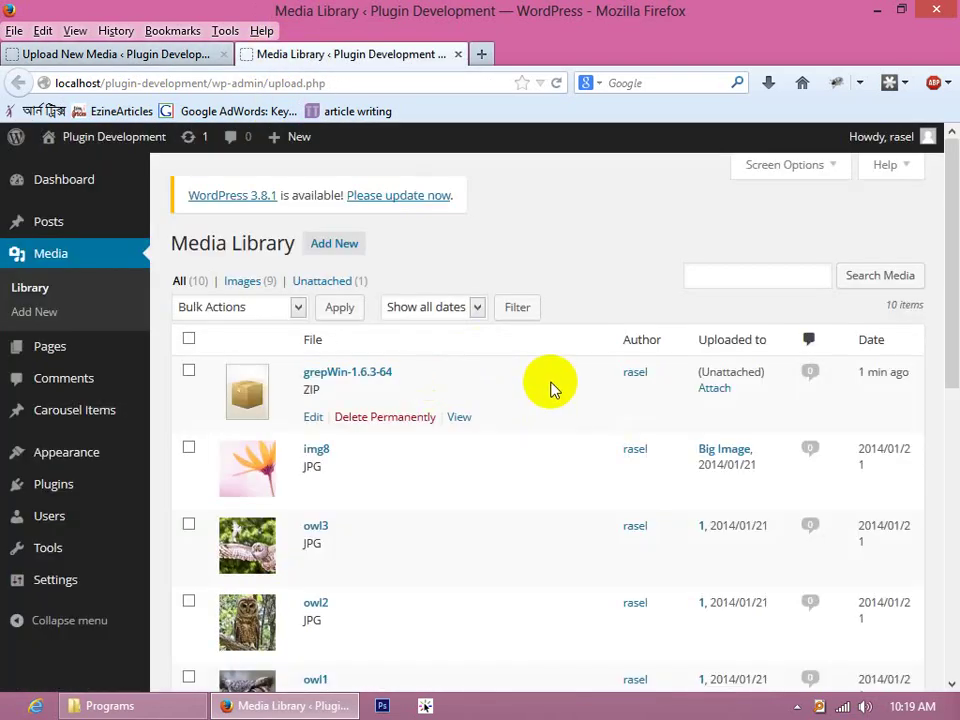
scroll(553, 388, "down", 3)
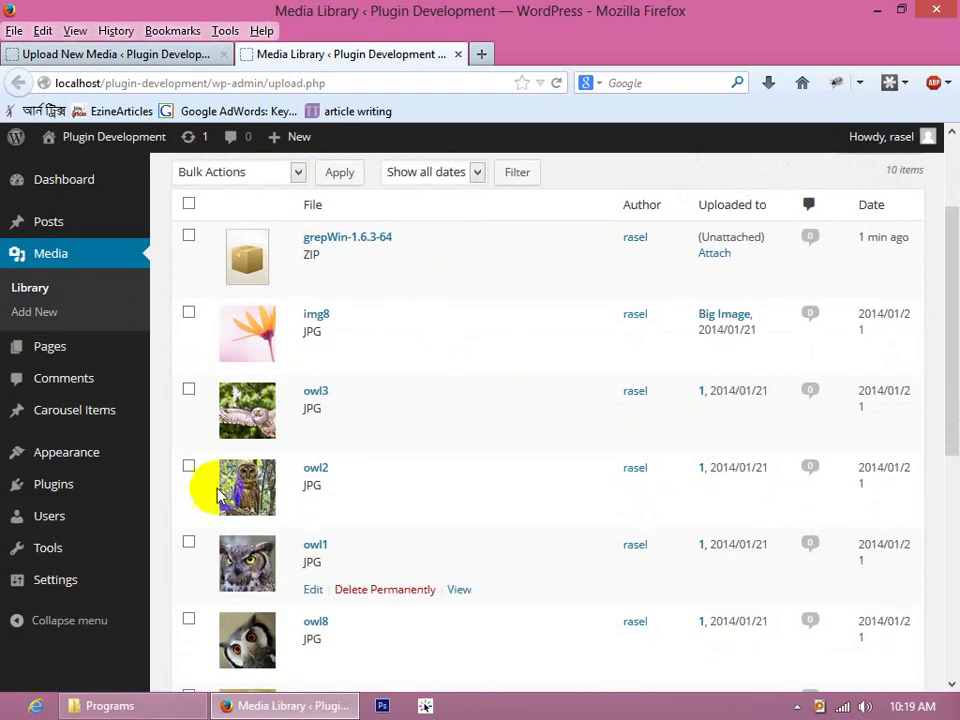
scroll(272, 531, "up", 3)
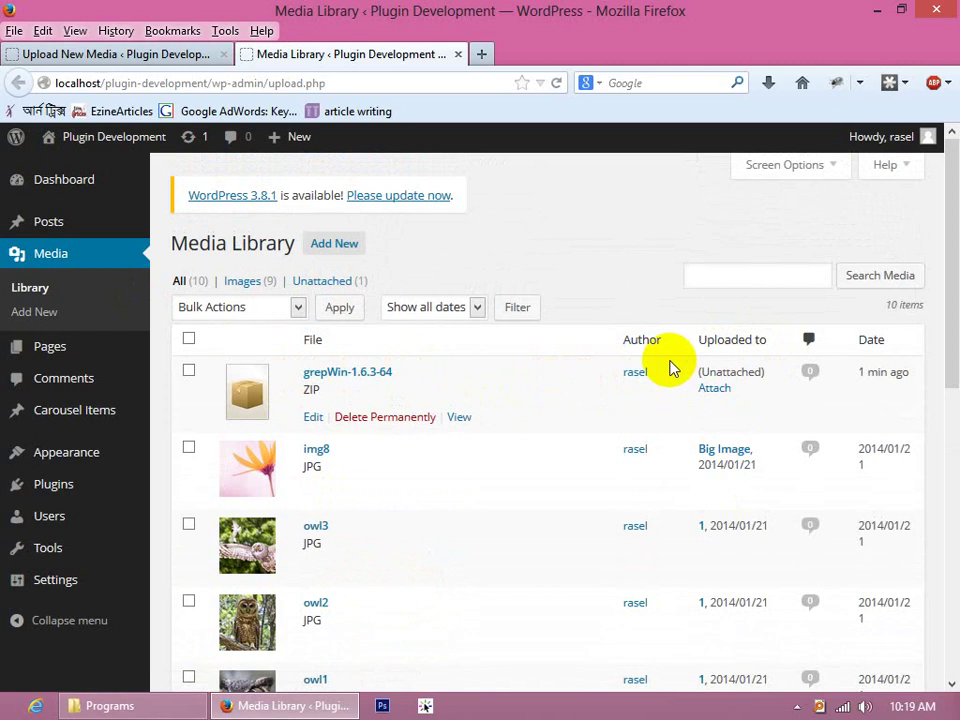
mouse_move(58, 358)
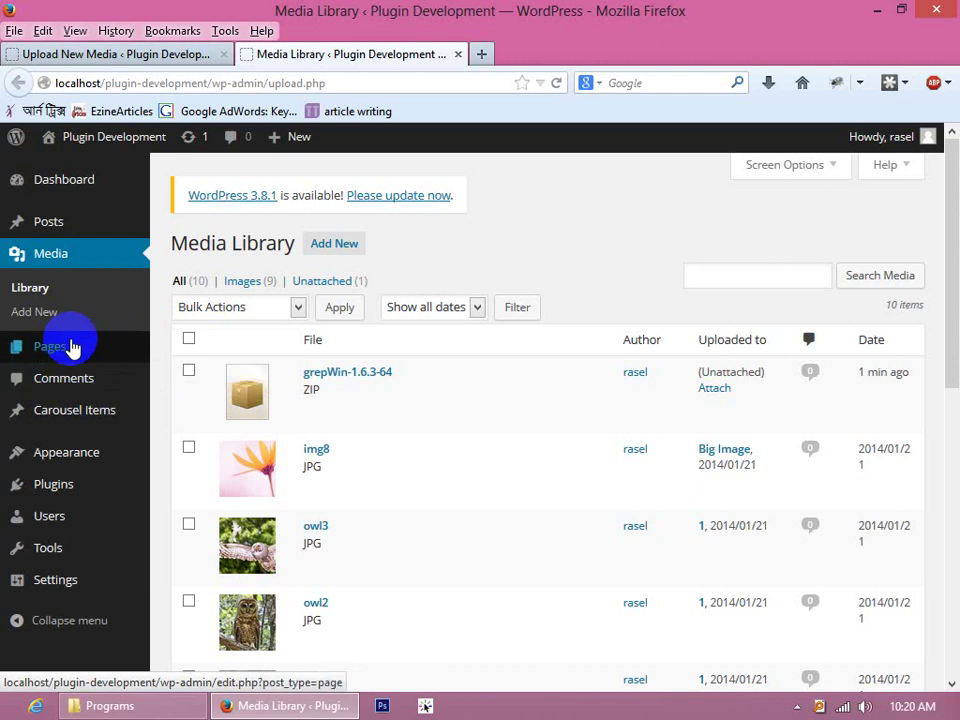
Look over the admin options under Carousel Items, Appearance, Plugins, Users, Tools and Settings
mouse_move(48, 414)
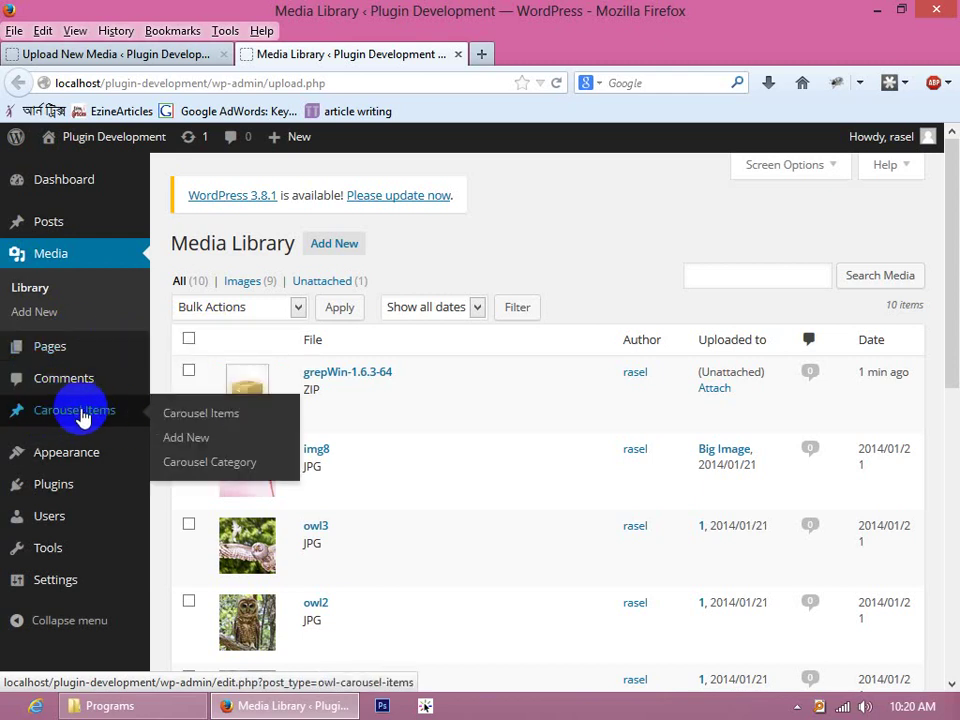
mouse_move(77, 456)
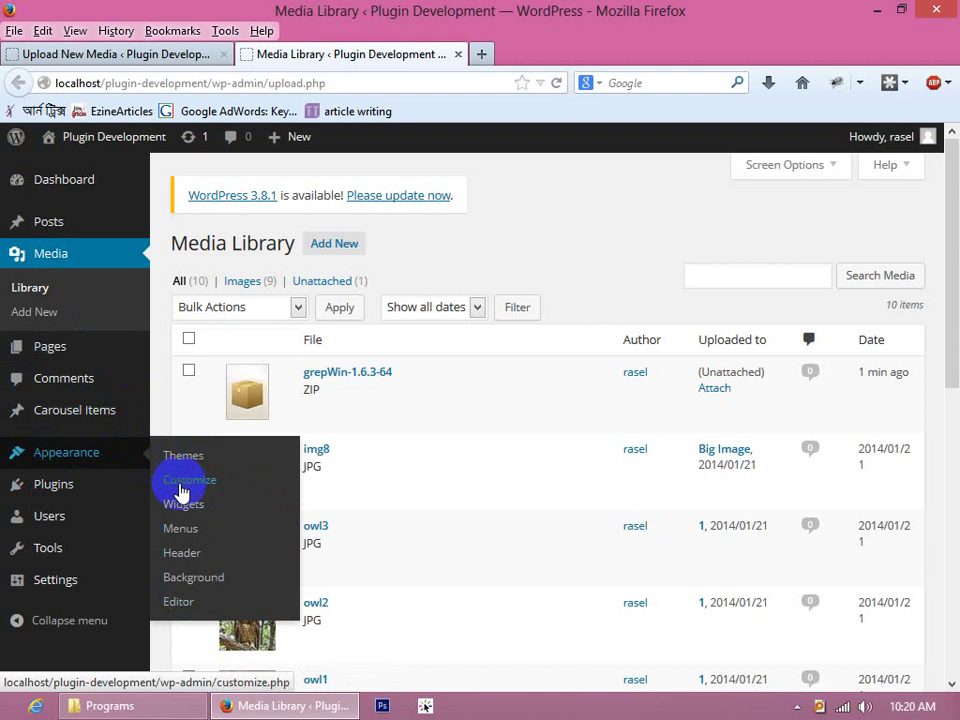
mouse_move(76, 497)
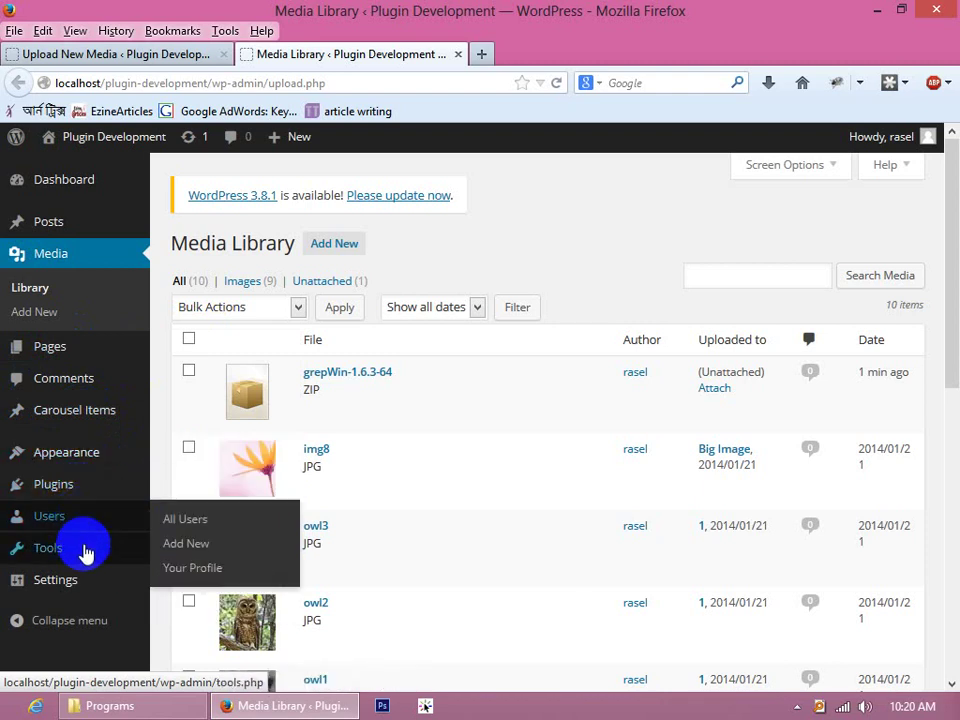
mouse_move(84, 553)
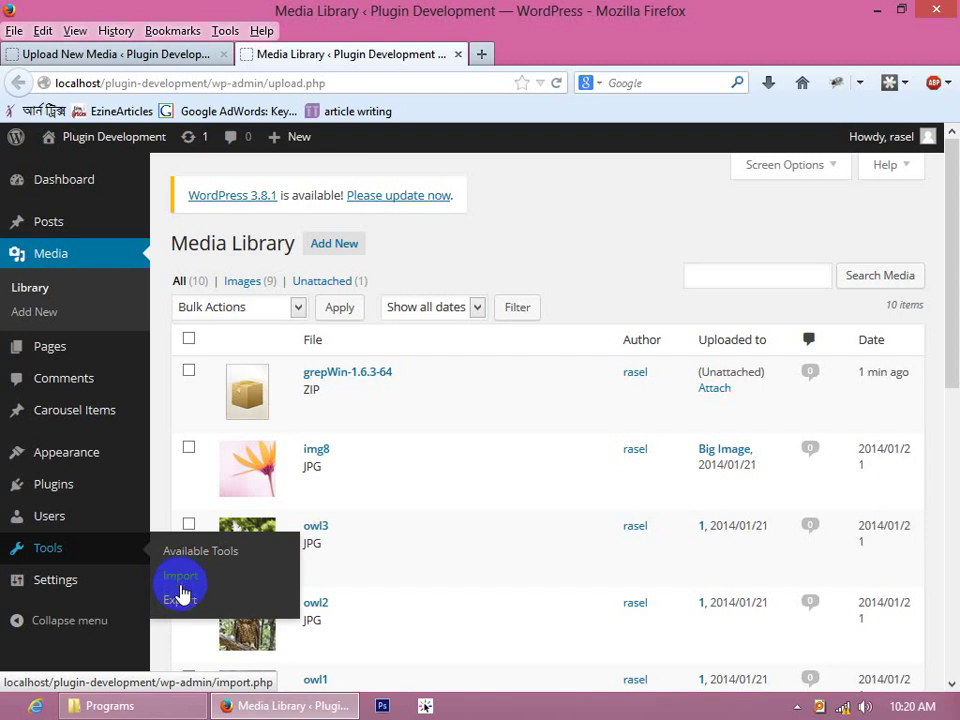
mouse_move(92, 583)
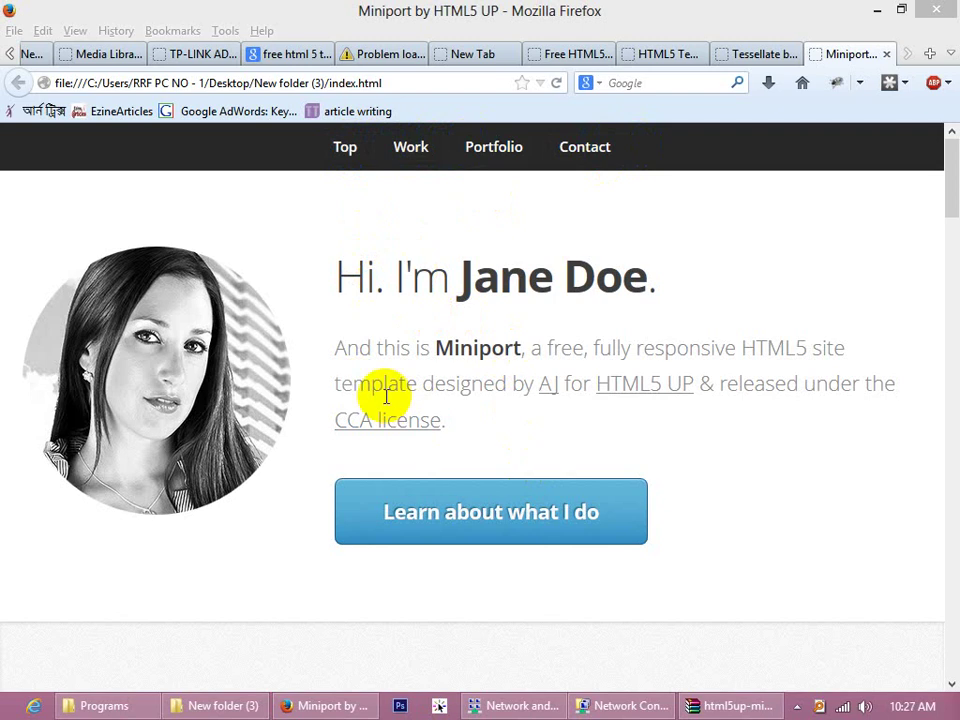
Examine the Miniport HTML template page from its introduction through the services, portfolio and contact sections to the footer and back
scroll(306, 444, "down", 3)
scroll(307, 446, "down", 3)
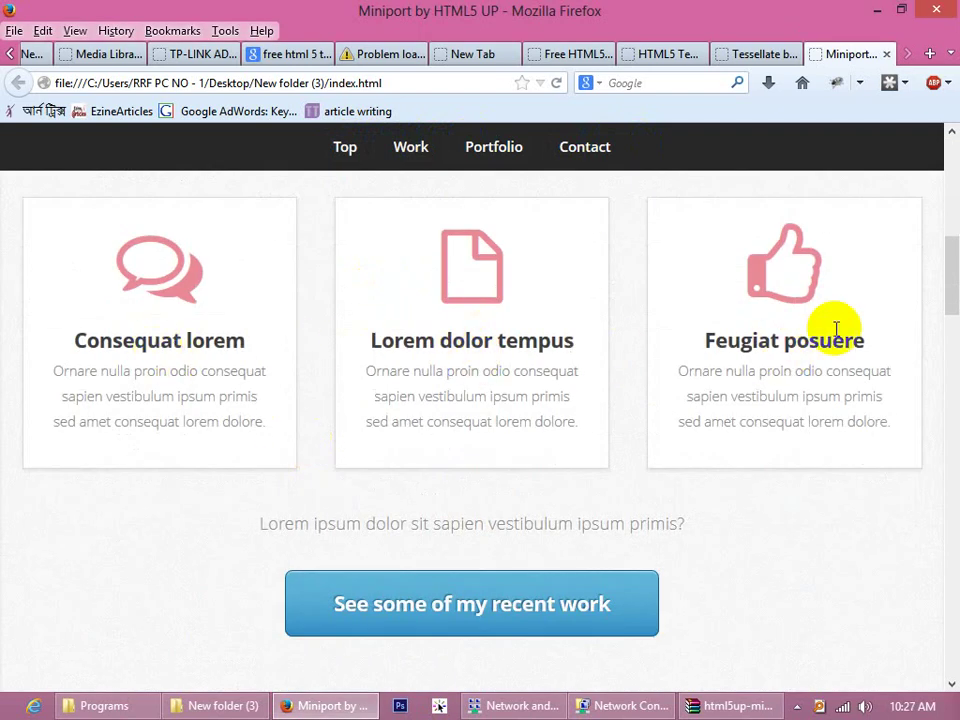
scroll(354, 375, "down", 3)
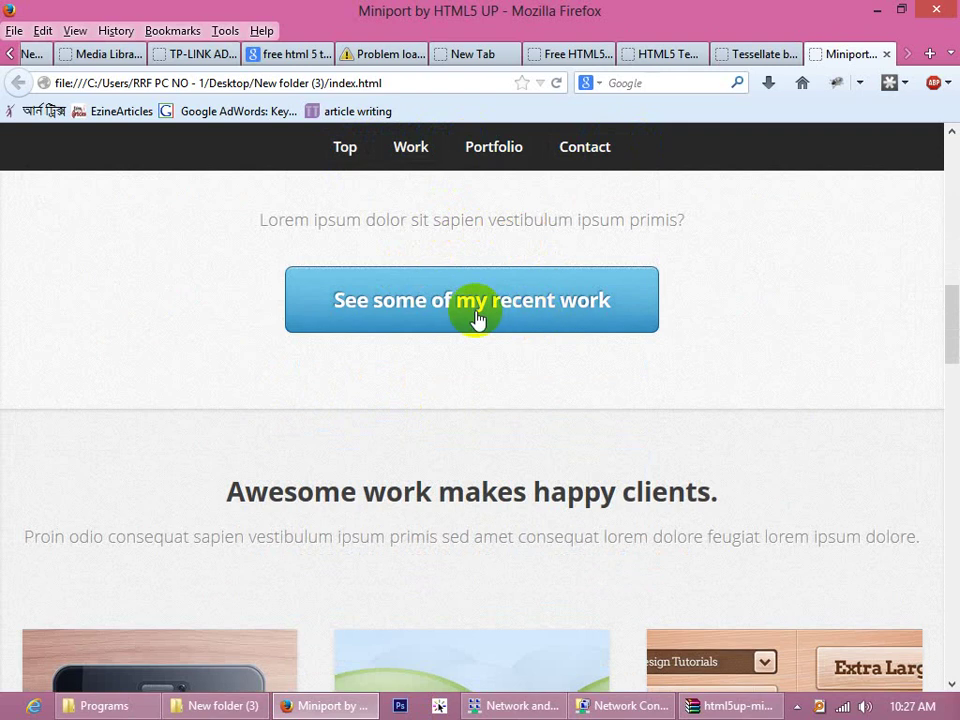
left_click(553, 313)
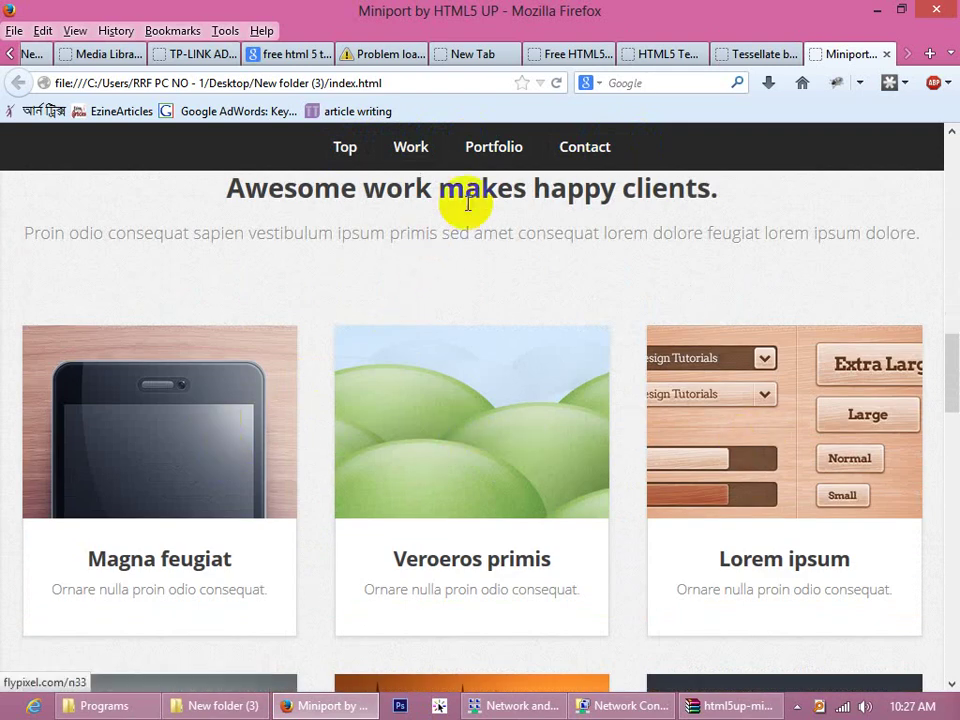
scroll(510, 435, "down", 7)
left_click(510, 428)
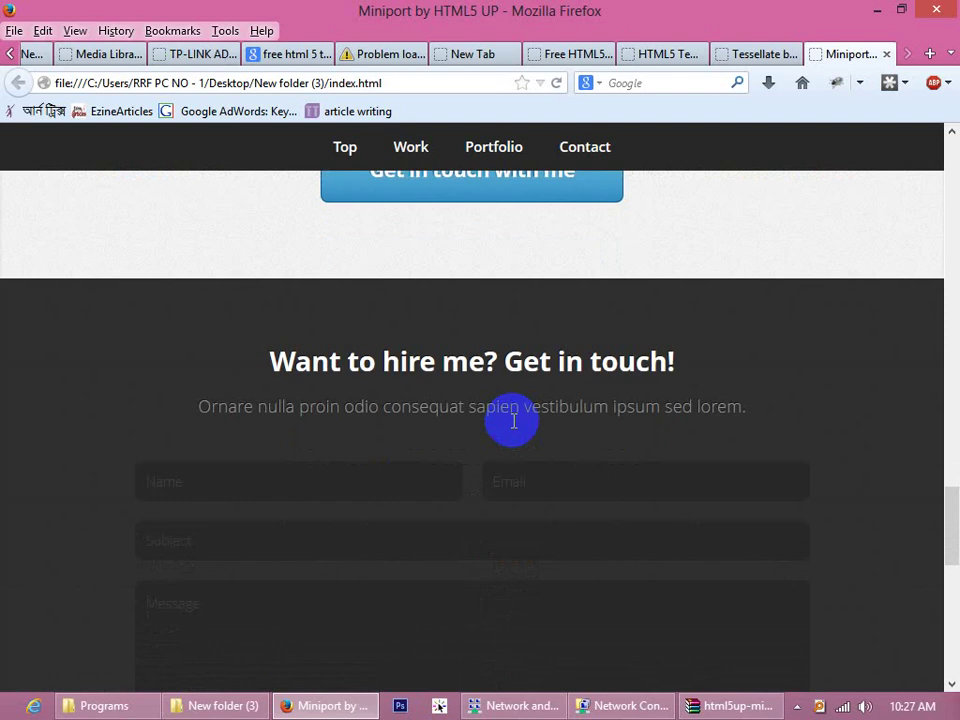
scroll(782, 497, "down", 2)
scroll(782, 497, "down", 4)
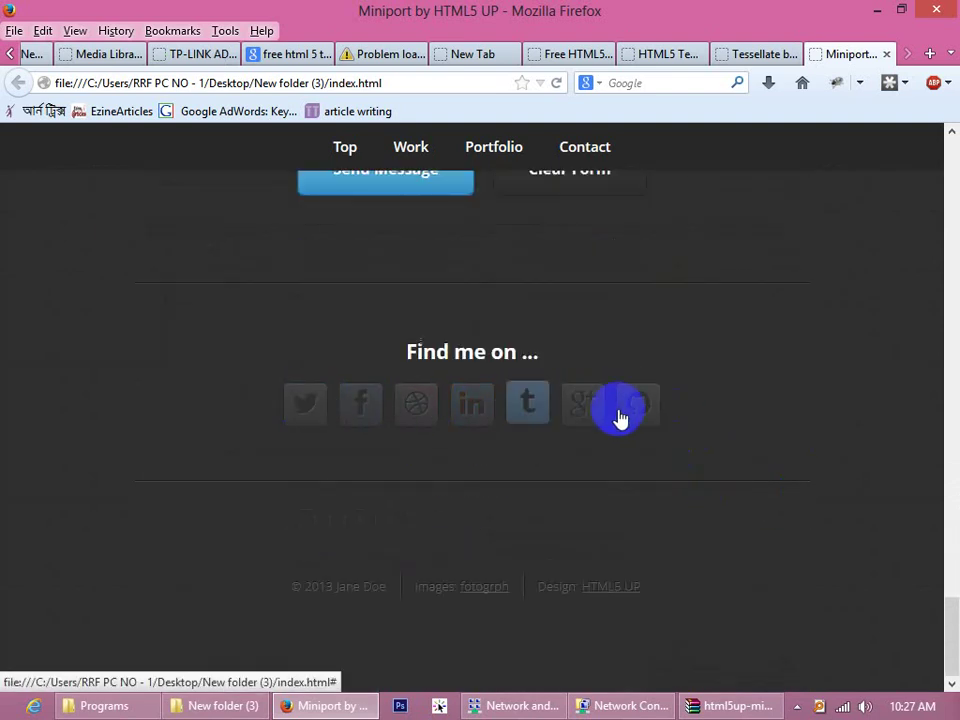
scroll(369, 493, "up", 10)
scroll(366, 491, "up", 8)
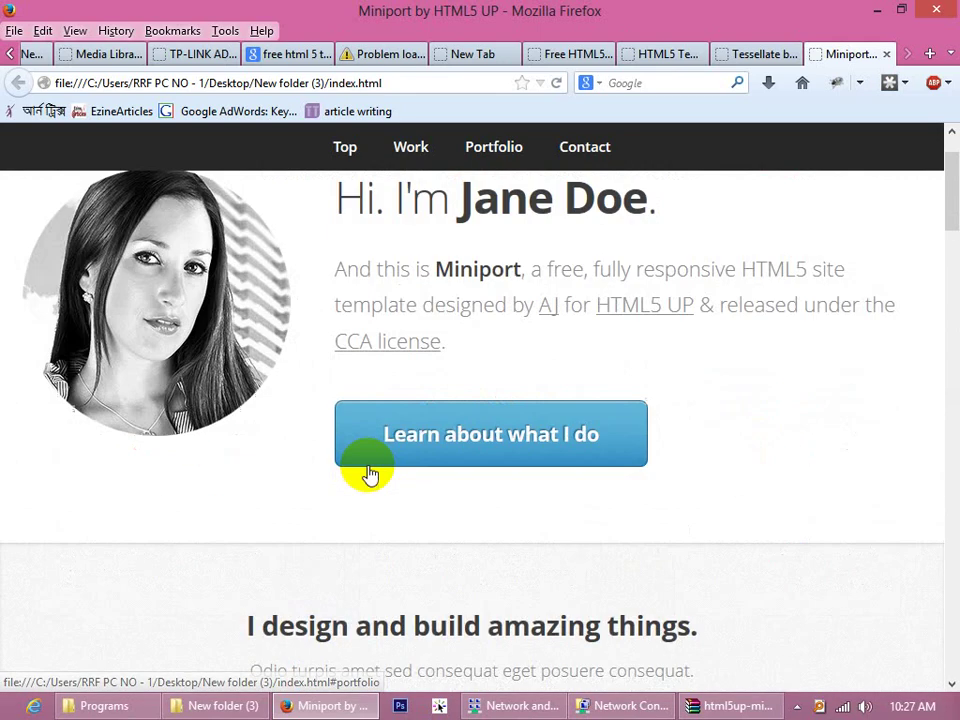
Reset the Miniport page's zoom, enlarge it by three levels and review the whole page again, including the headline
key("ctrl+0")
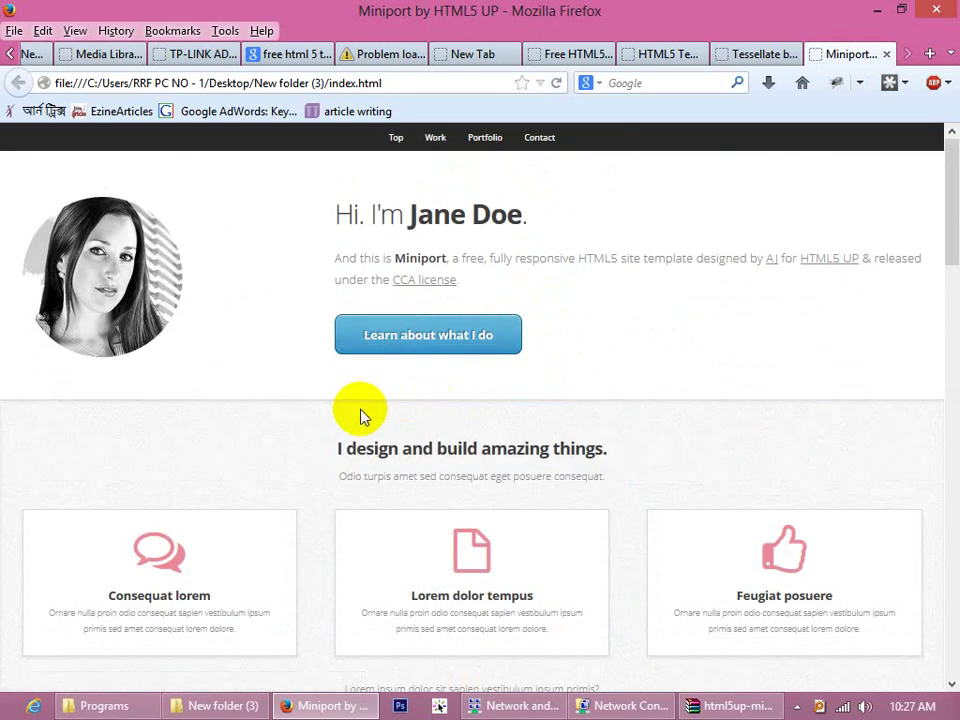
key("ctrl+plus")
key("ctrl+plus")
key("ctrl+plus")
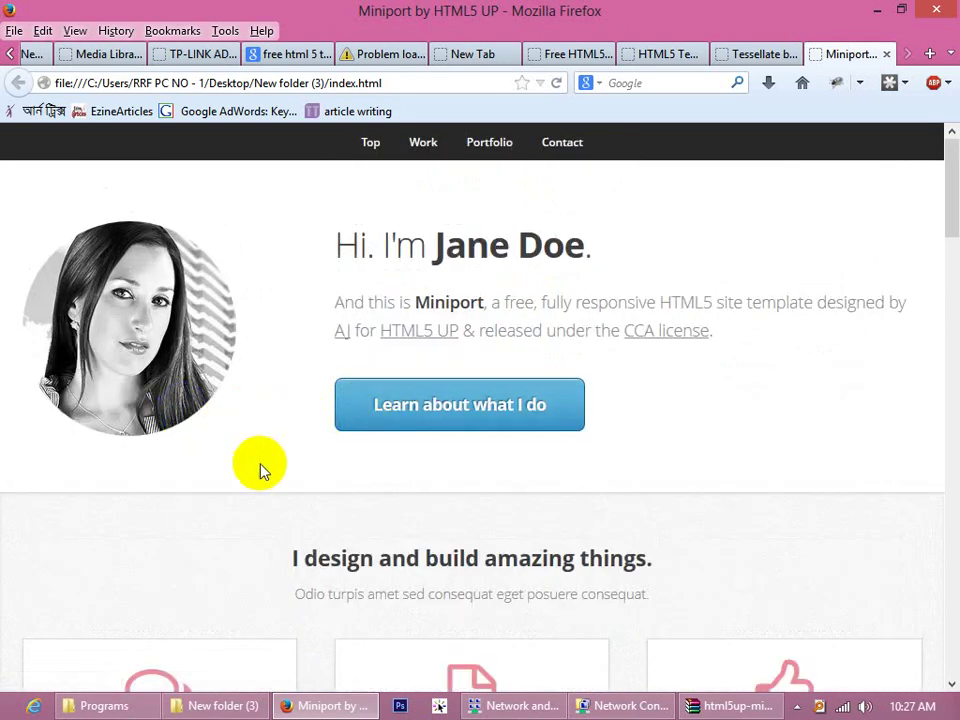
scroll(300, 439, "down", 15)
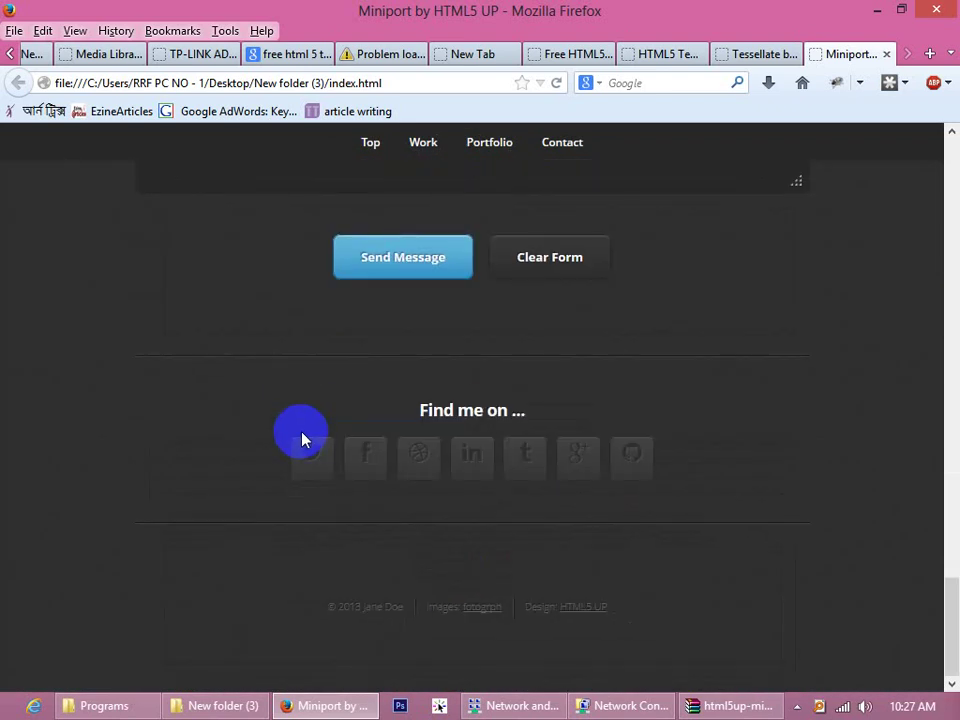
scroll(321, 465, "up", 15)
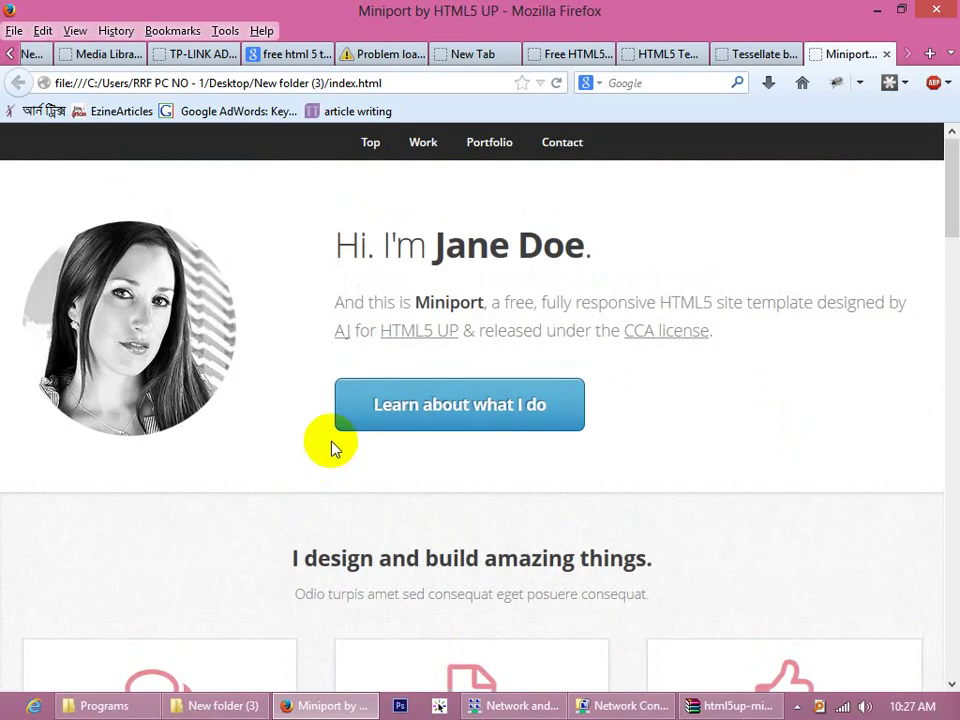
left_click_drag(439, 246, 372, 240)
left_click(690, 257)
left_click(710, 226)
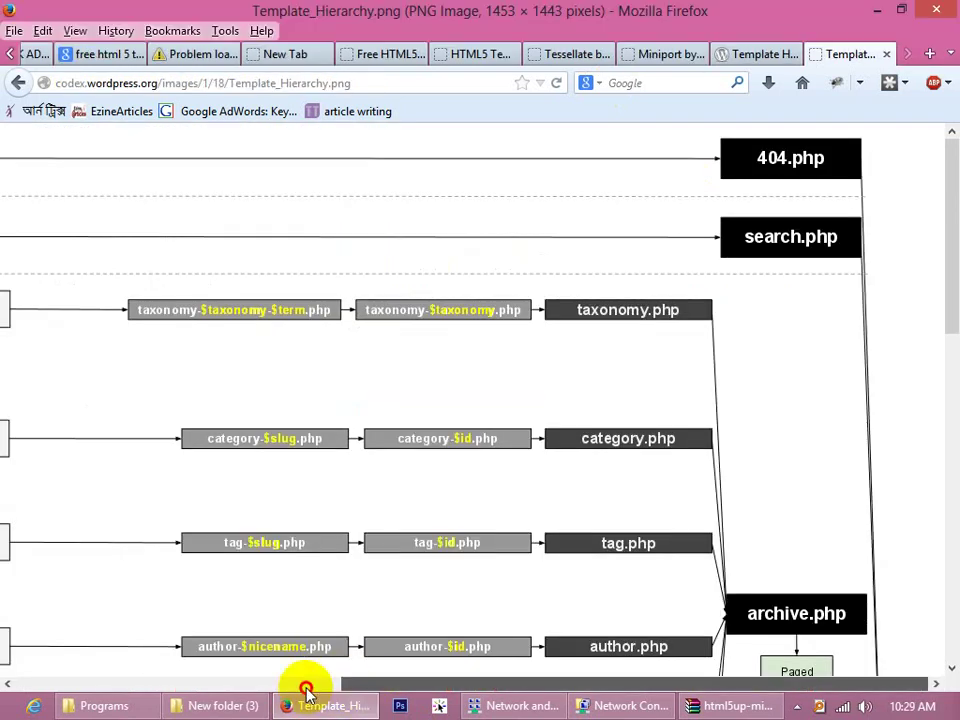
Examine the WordPress Template_Hierarchy.png diagram from the What Page? side, covering the archive and singular page branches
left_click_drag(306, 688, 71, 681)
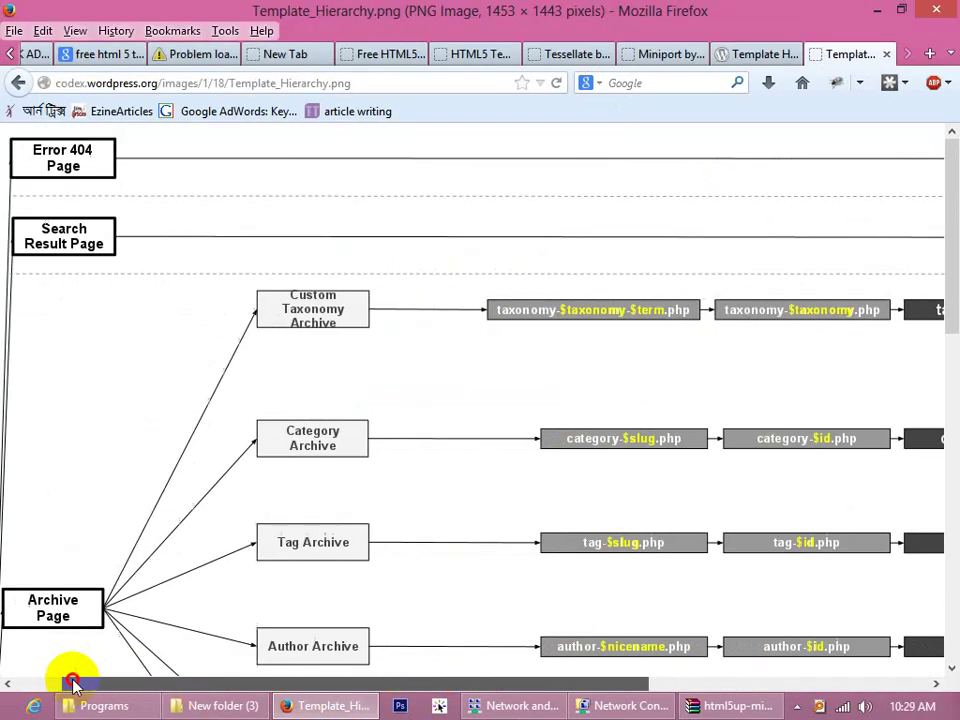
scroll(97, 560, "down", 8)
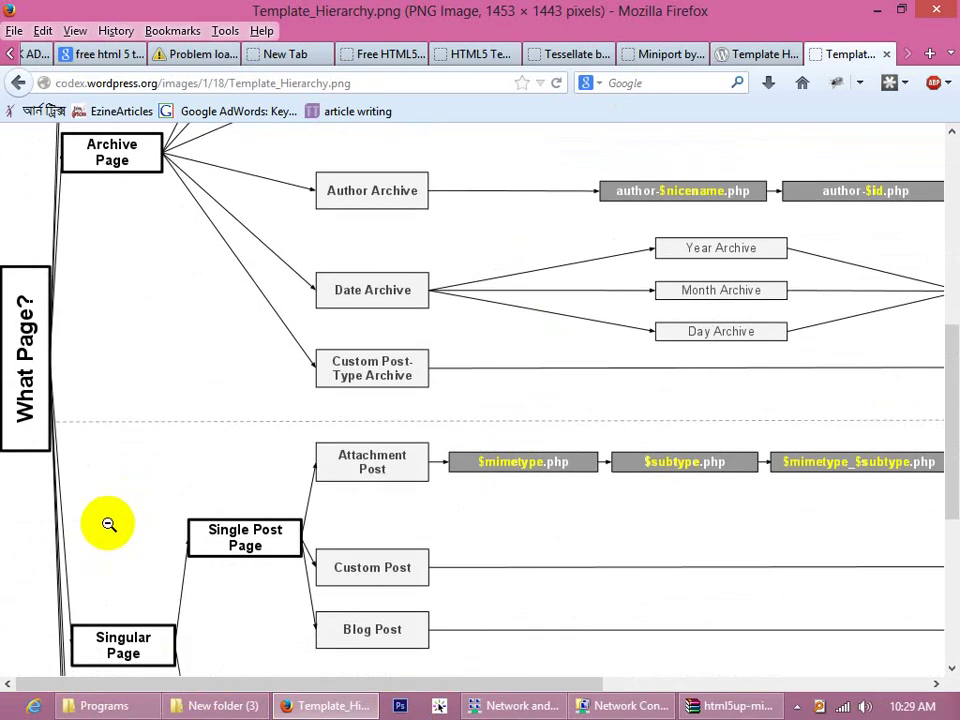